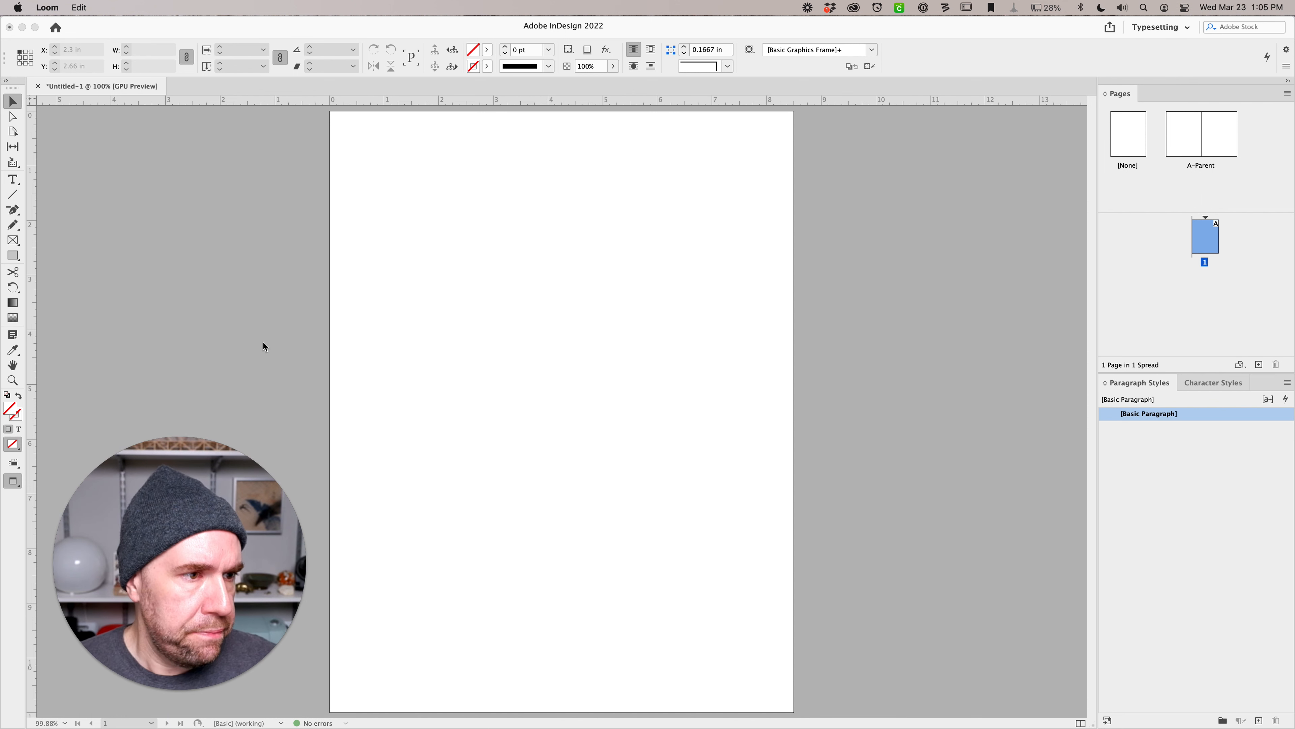
Draw a tall rectangle frame about 2.56 in wide and 6.56 in high in the middle of the page.
{"action": "left_click", "coordinate": [15, 265]}
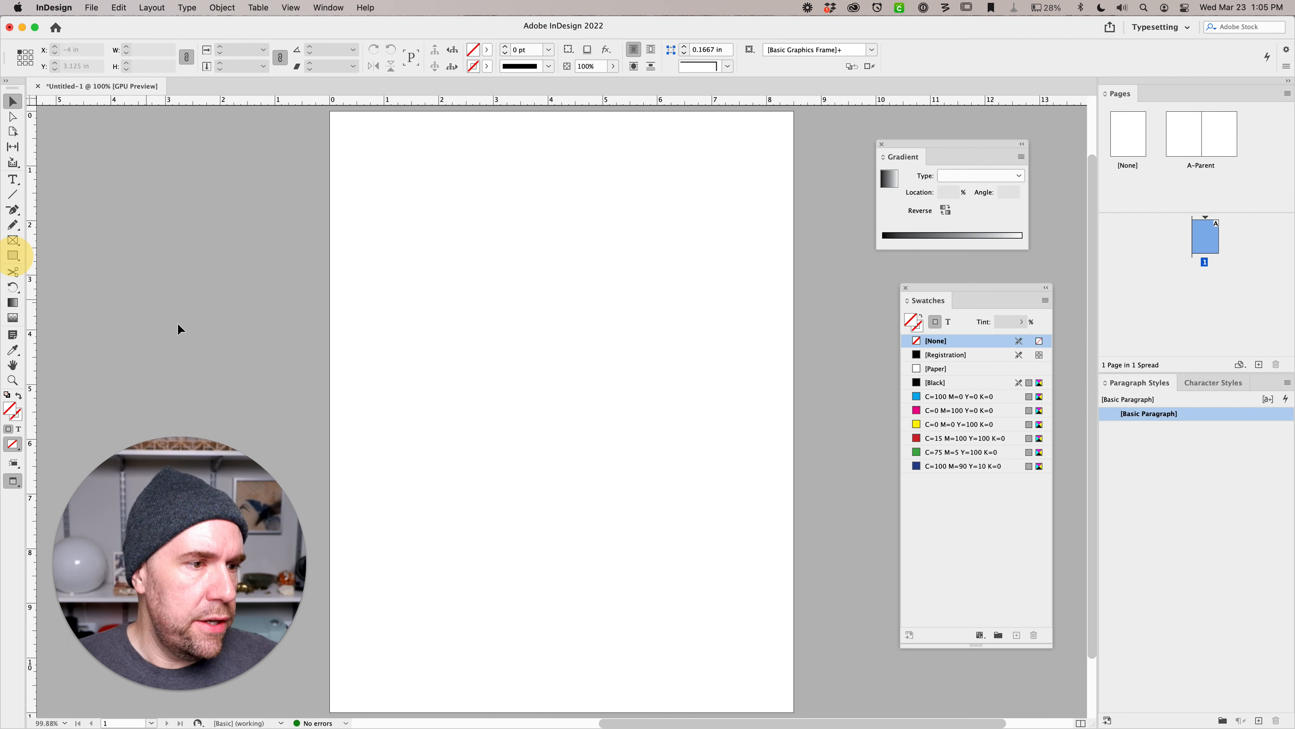
{"action": "left_click", "coordinate": [13, 255]}
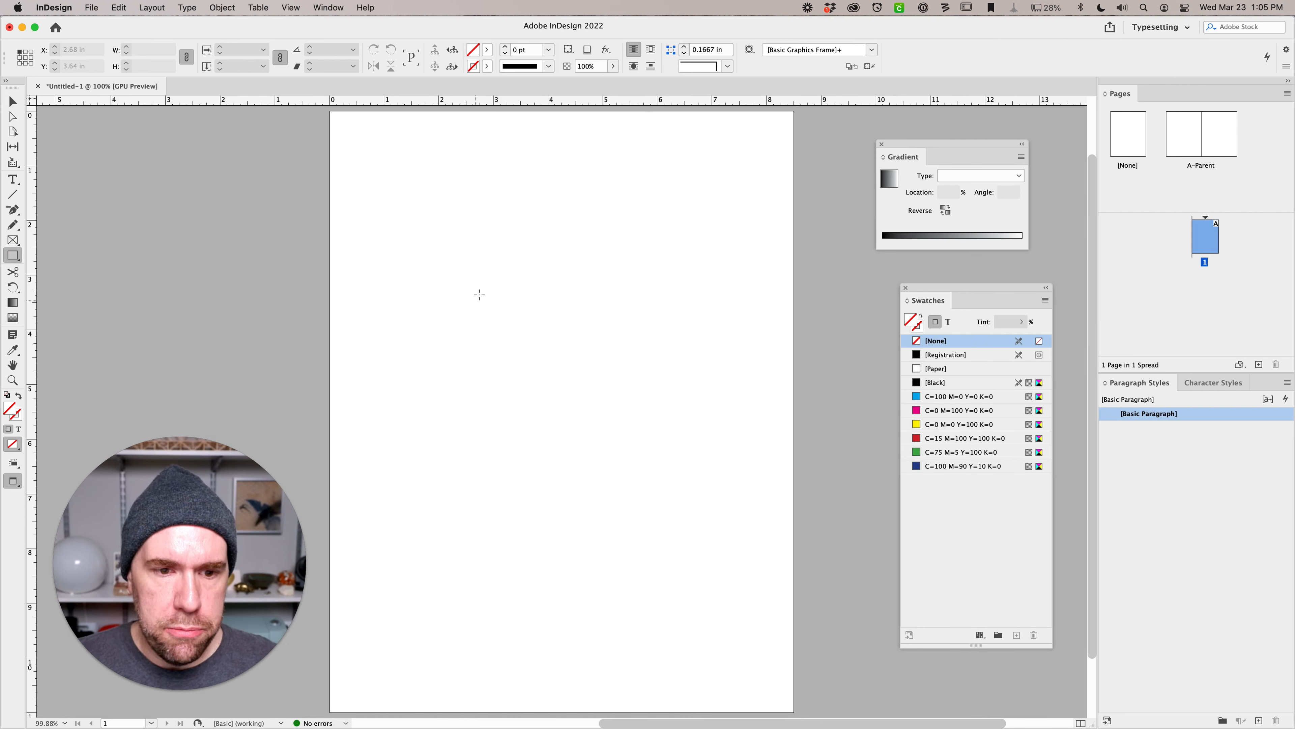
{"action": "mouse_move", "coordinate": [480, 283]}
{"action": "left_mouse_down"}
{"action": "mouse_move", "coordinate": [551, 585]}
{"action": "mouse_move", "coordinate": [621, 642]}
{"action": "left_mouse_up"}
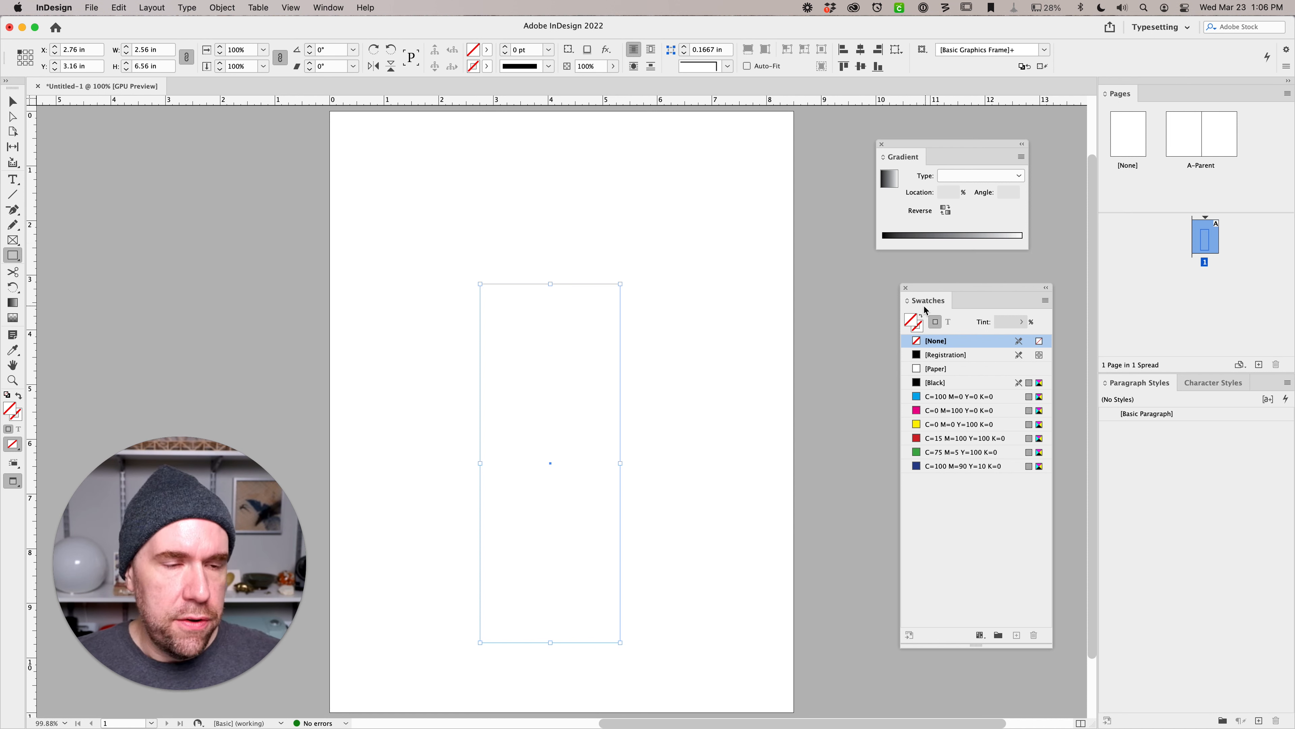
Fill the rectangle with the default black-and-white linear gradient.
{"action": "left_click", "coordinate": [332, 9]}
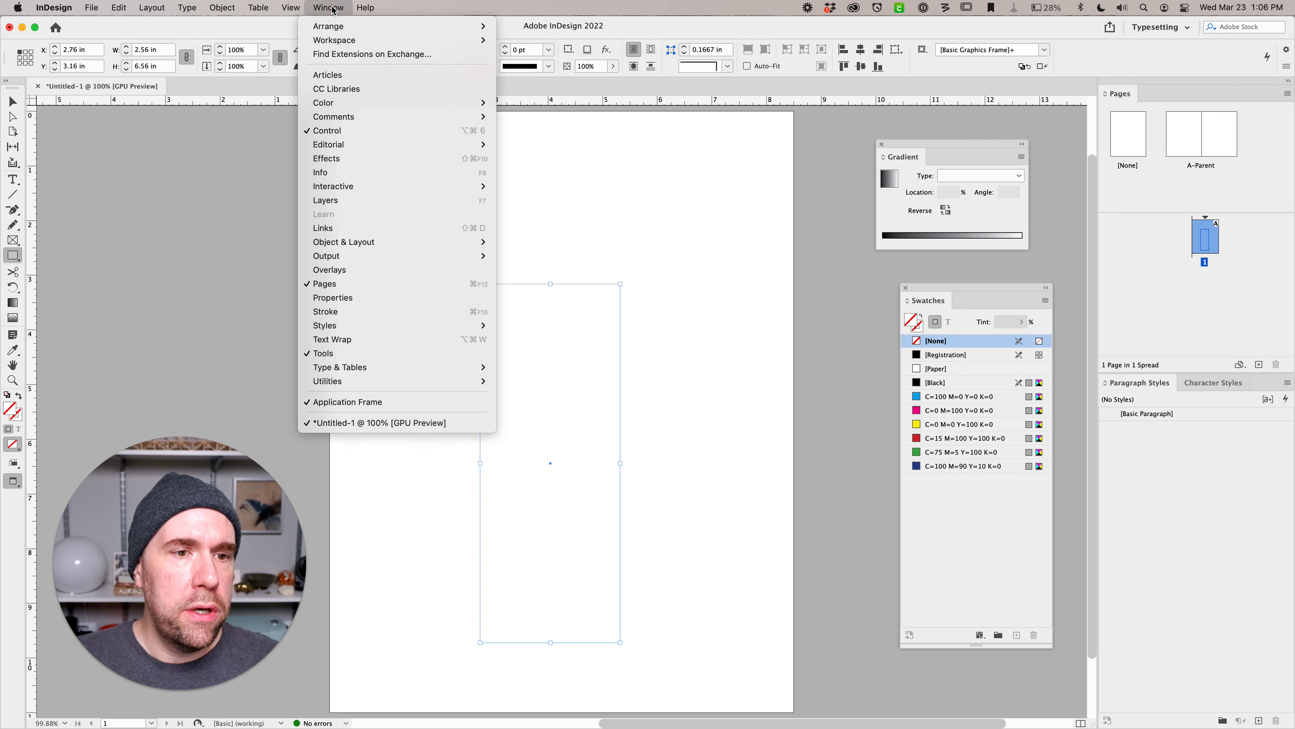
{"action": "mouse_move", "coordinate": [477, 108]}
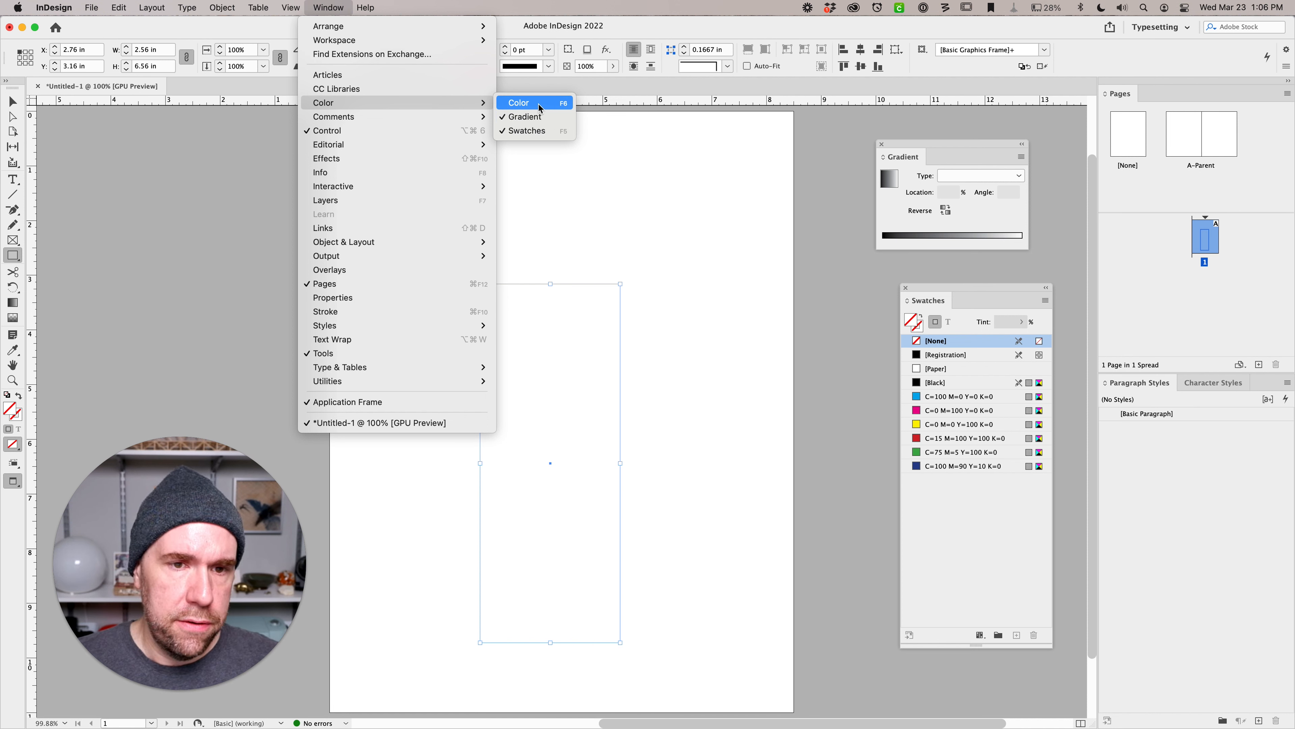
{"action": "left_click", "coordinate": [552, 131]}
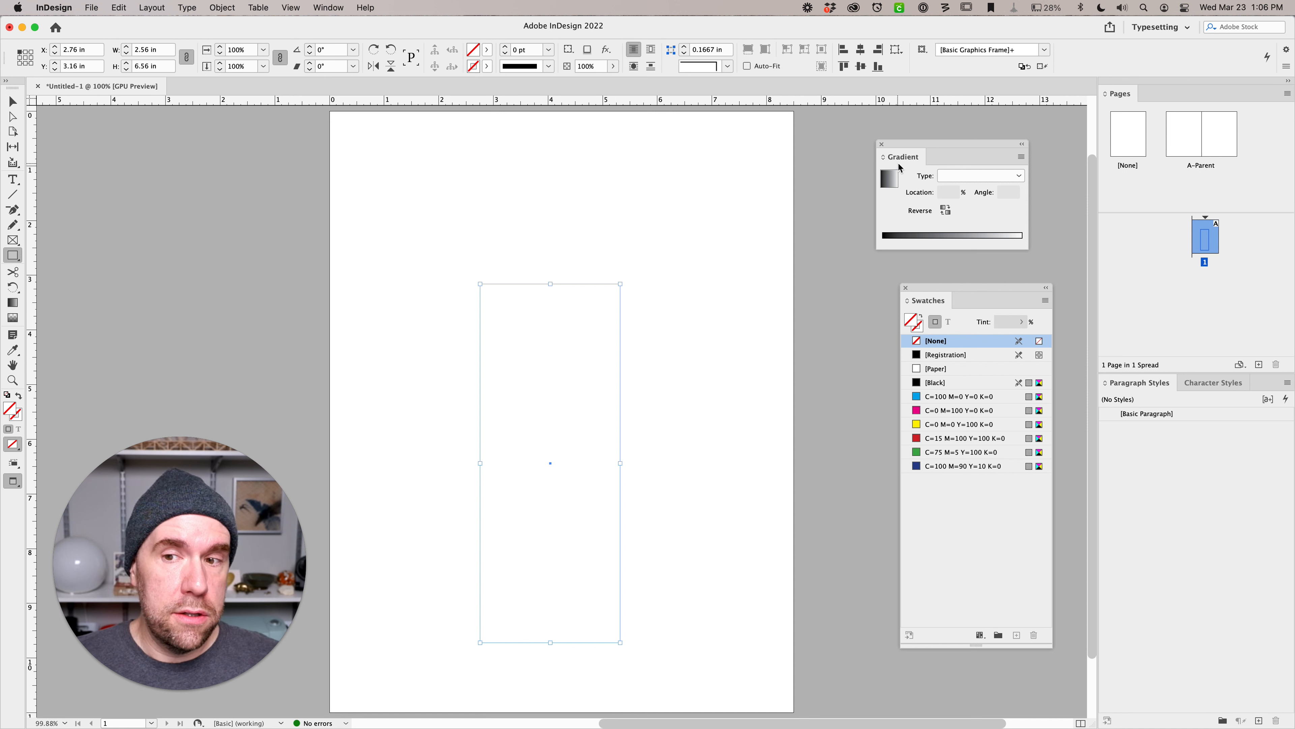
{"action": "left_click", "coordinate": [891, 182]}
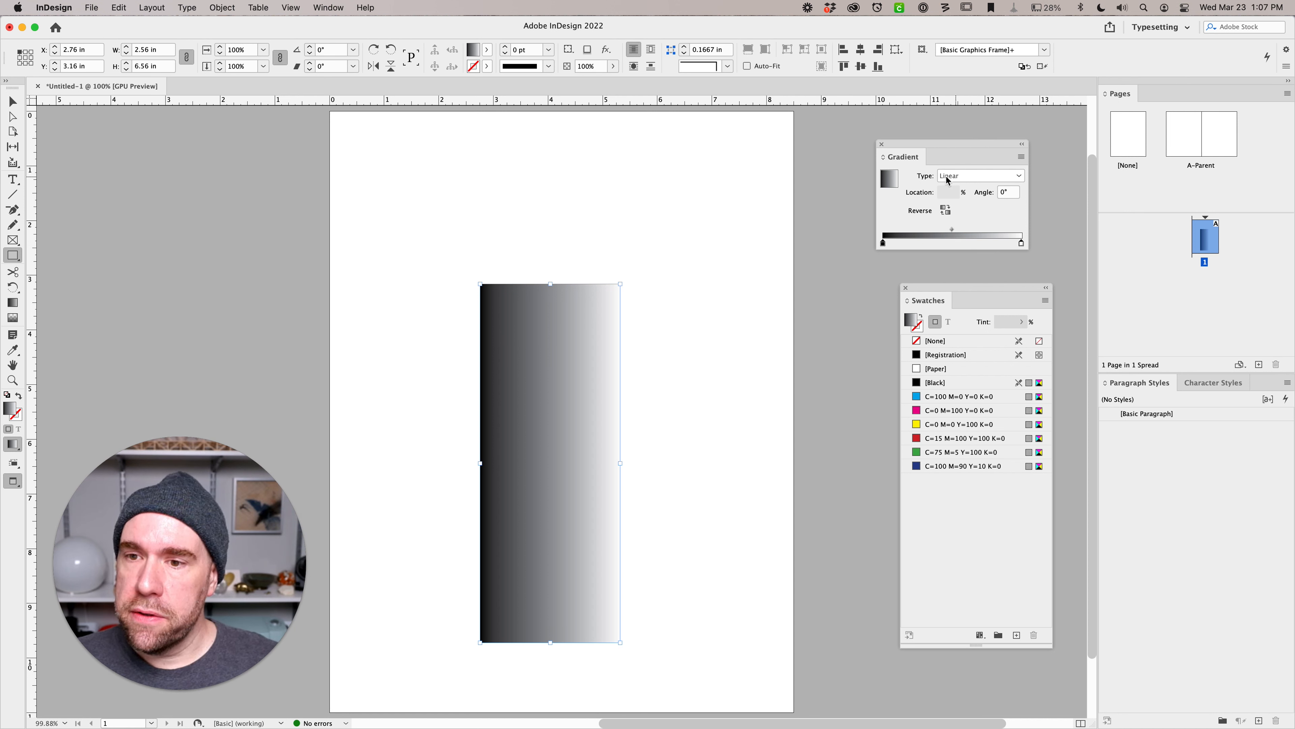
Try the Radial gradient type on the rectangle and switch it back to Linear.
{"action": "left_click", "coordinate": [969, 180]}
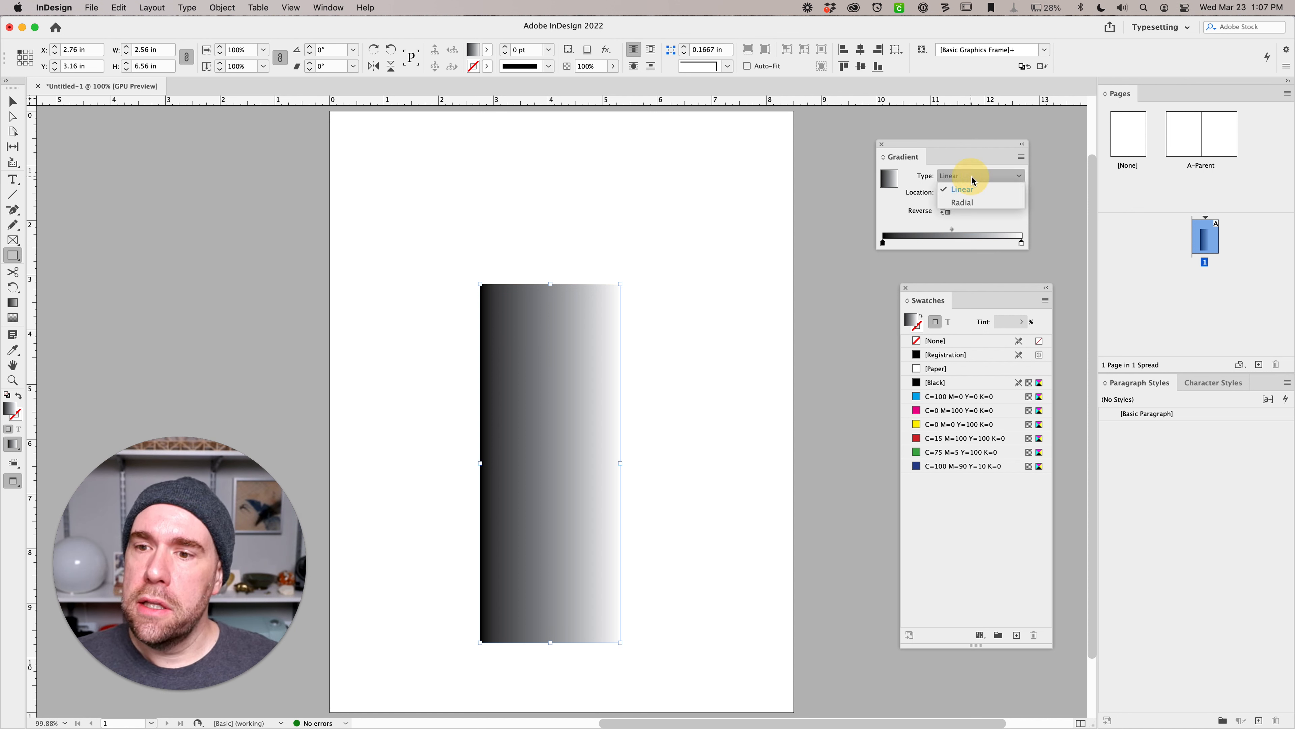
{"action": "left_click", "coordinate": [971, 204]}
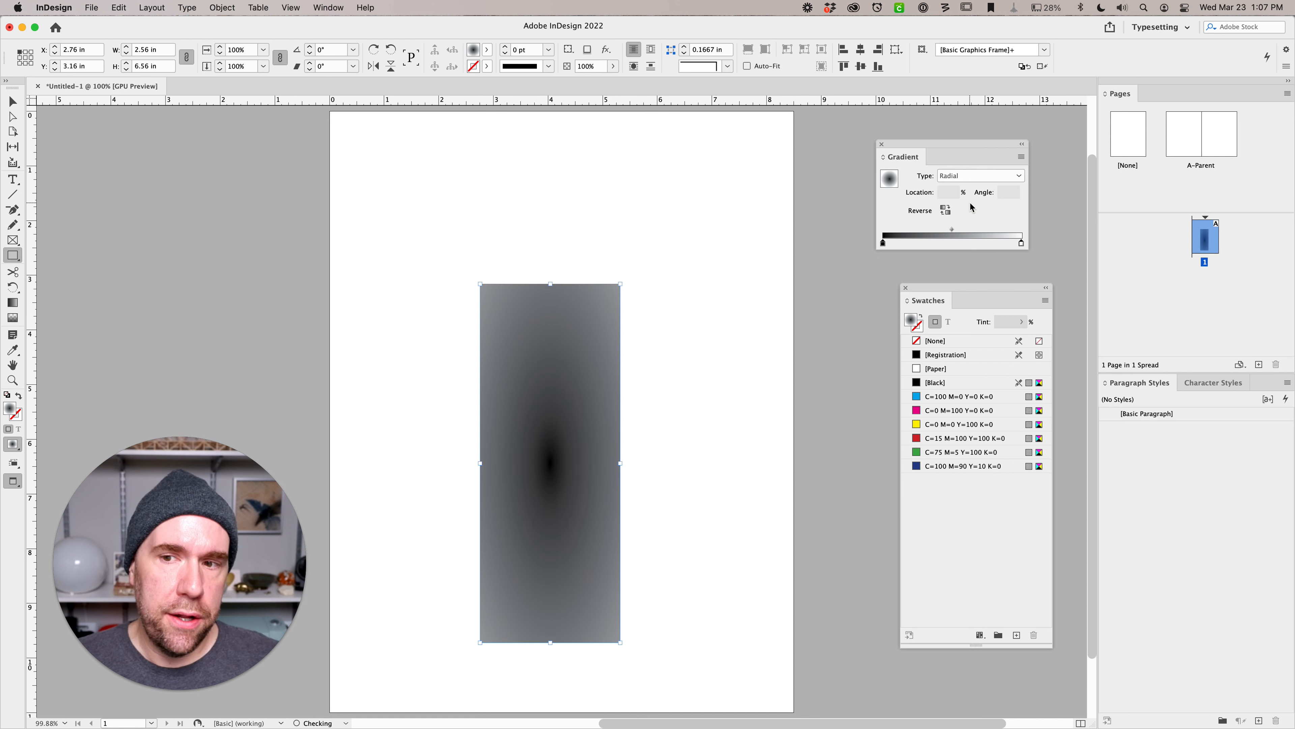
{"action": "left_click", "coordinate": [972, 179]}
{"action": "left_click", "coordinate": [968, 192]}
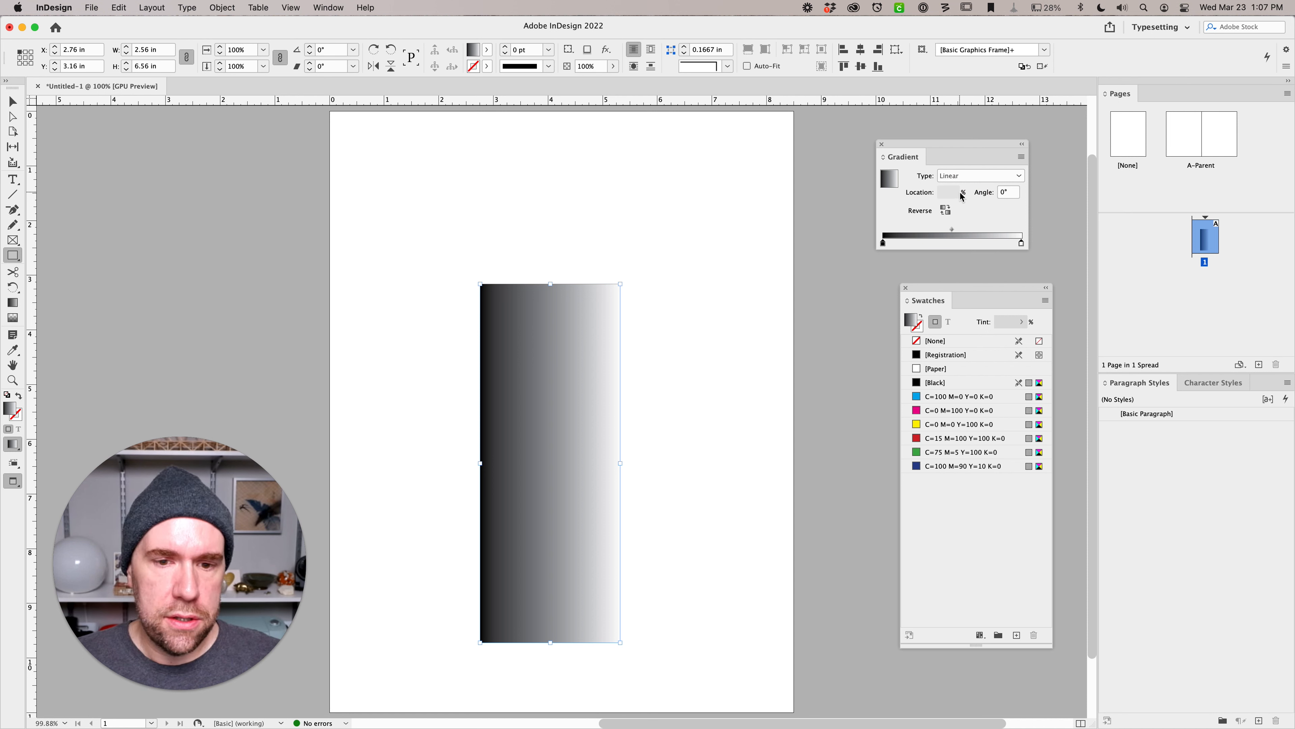
Reverse the rectangle's horizontal gradient repeatedly and return it to its original direction.
{"action": "left_click", "coordinate": [946, 211]}
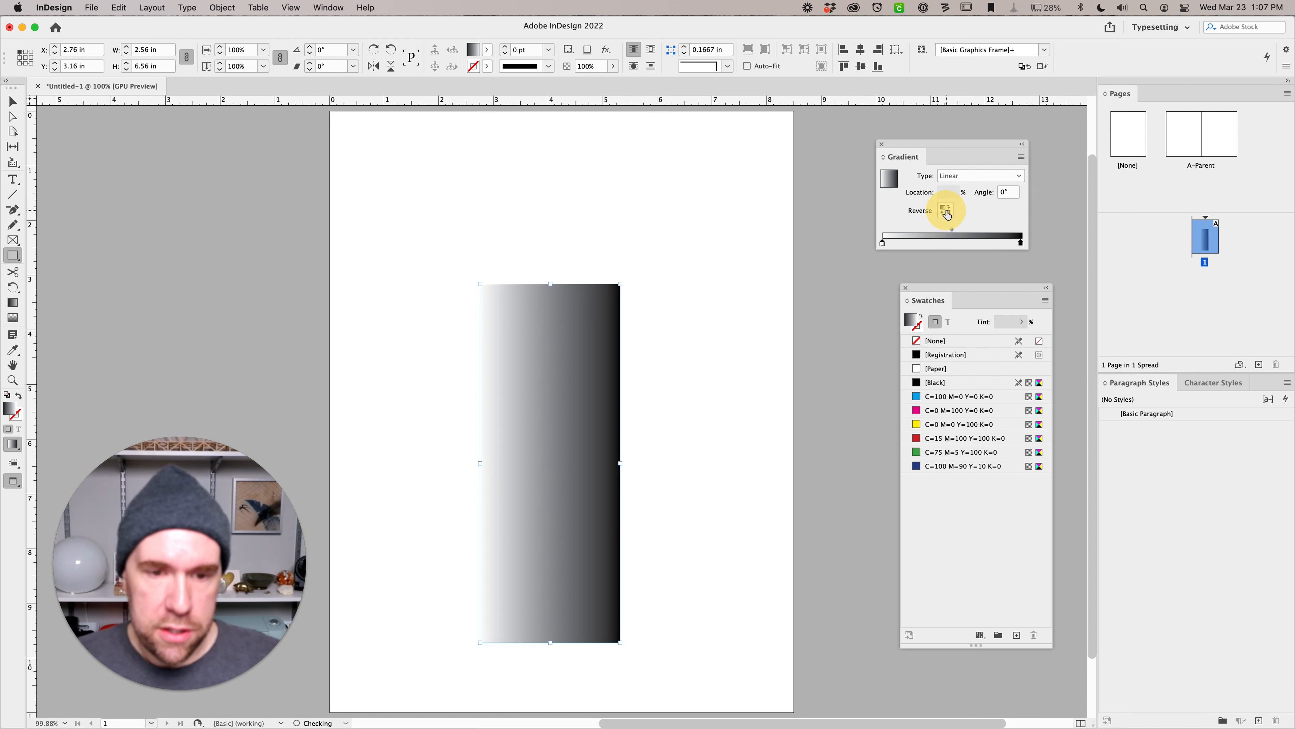
{"action": "left_click", "coordinate": [946, 212]}
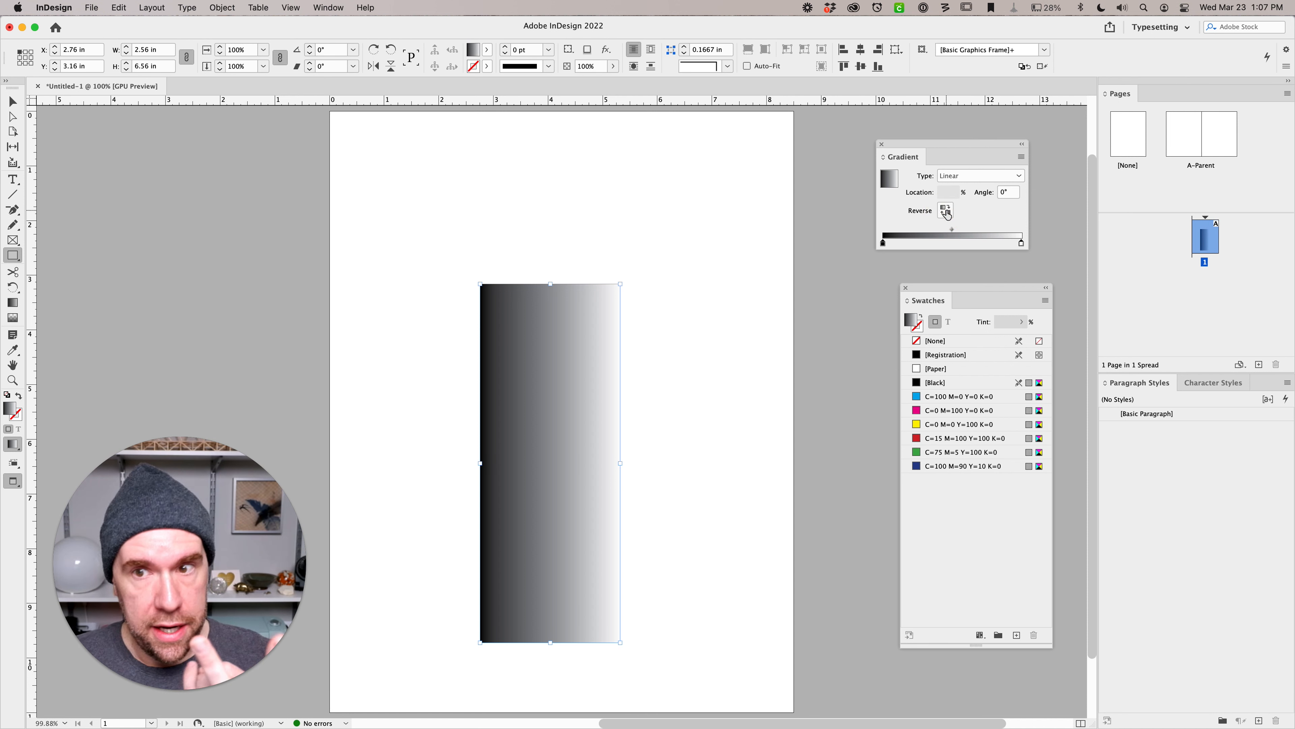
{"action": "left_click", "coordinate": [946, 211]}
{"action": "left_click", "coordinate": [946, 211]}
Slide the gradient's black and white stops along the ramp and bring them back to its opposite ends.
{"action": "mouse_move", "coordinate": [883, 244]}
{"action": "left_mouse_down"}
{"action": "mouse_move", "coordinate": [980, 244]}
{"action": "mouse_move", "coordinate": [873, 244]}
{"action": "left_mouse_up"}
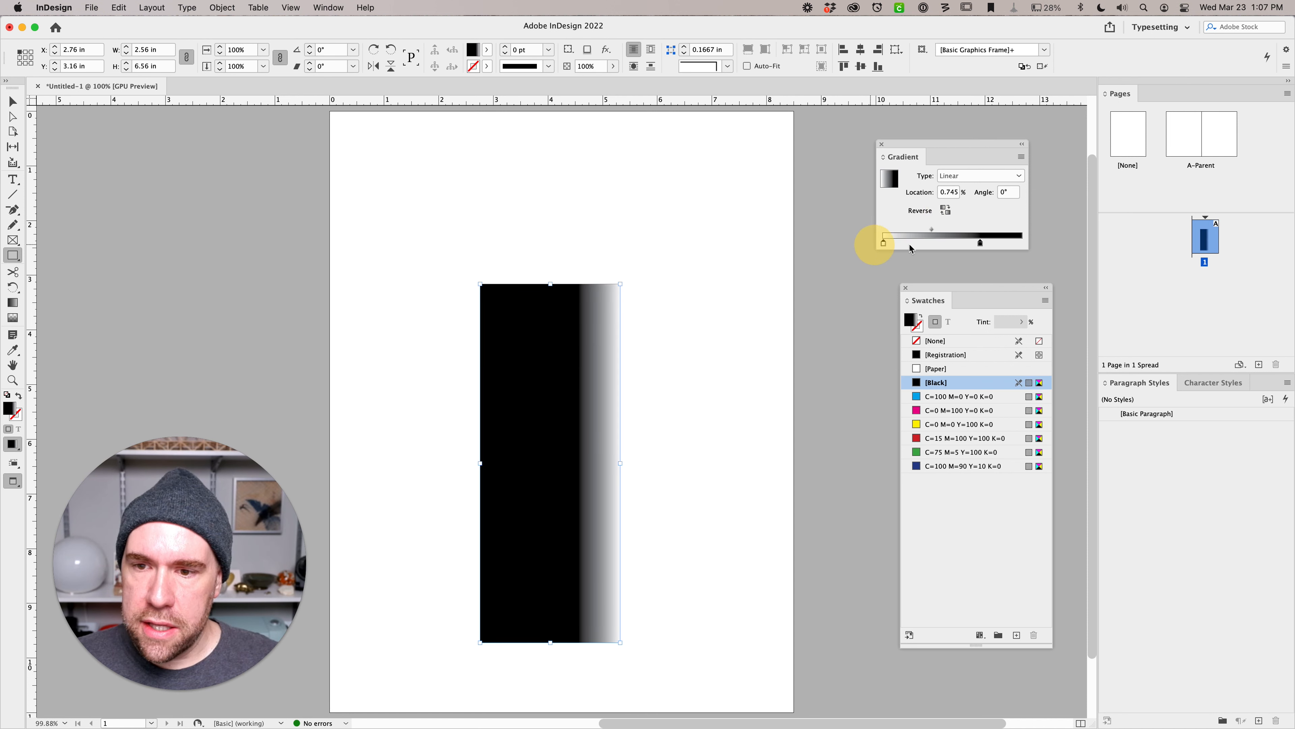
{"action": "left_click_drag", "start_coordinate": [980, 244], "coordinate": [1021, 244]}
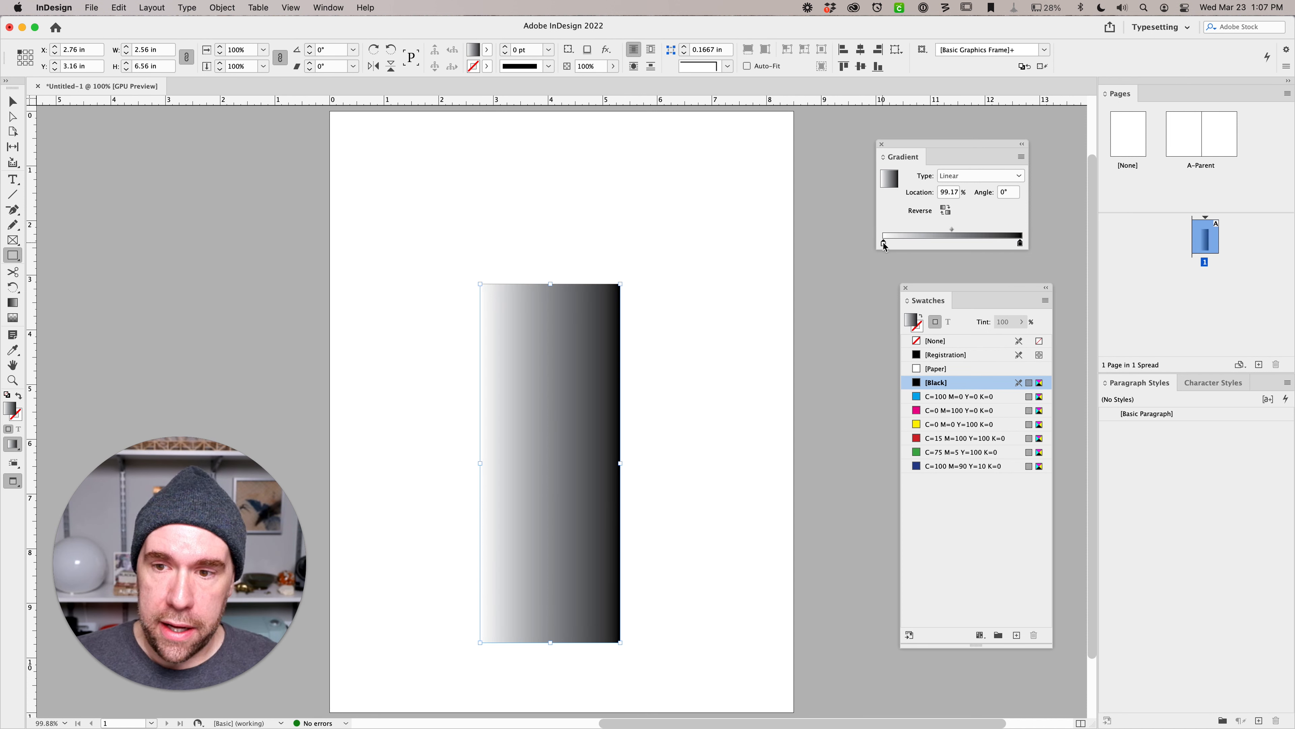
{"action": "mouse_move", "coordinate": [885, 244]}
{"action": "left_mouse_down"}
{"action": "mouse_move", "coordinate": [962, 244]}
{"action": "mouse_move", "coordinate": [862, 246]}
{"action": "left_mouse_up"}
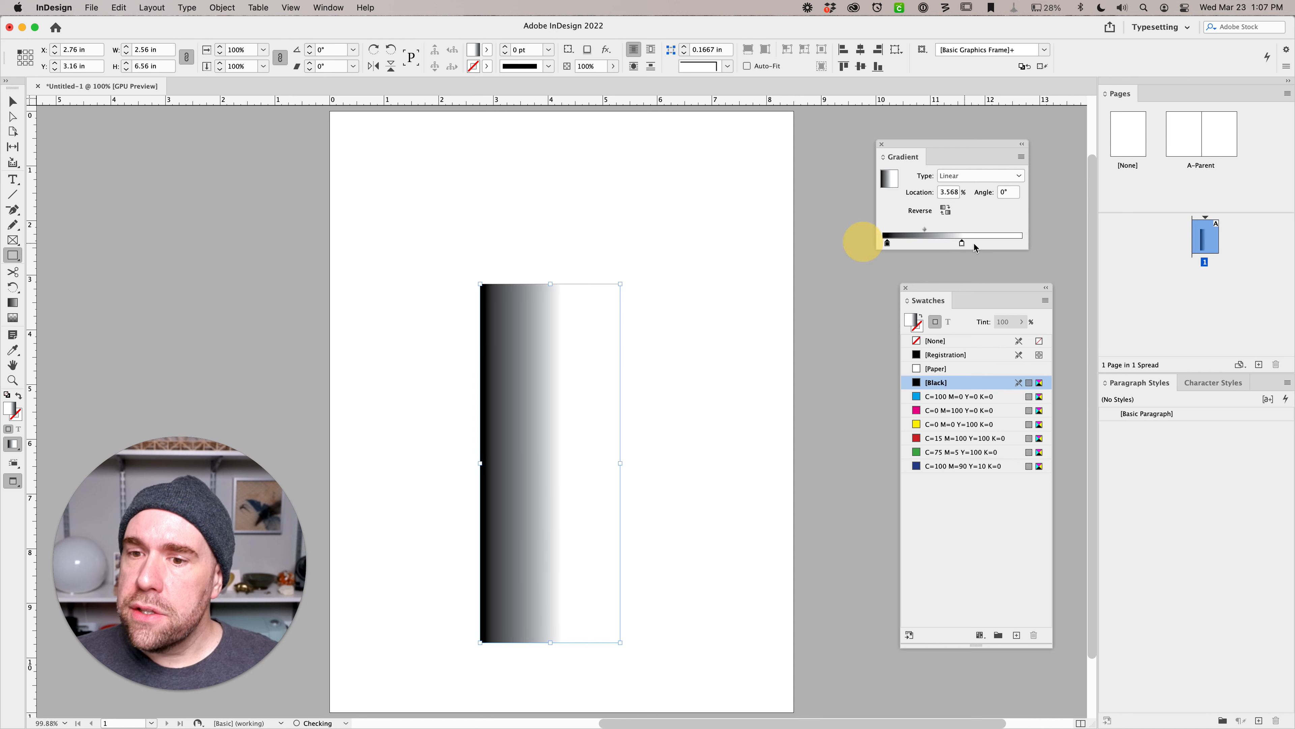
{"action": "left_click_drag", "start_coordinate": [963, 243], "coordinate": [1030, 249]}
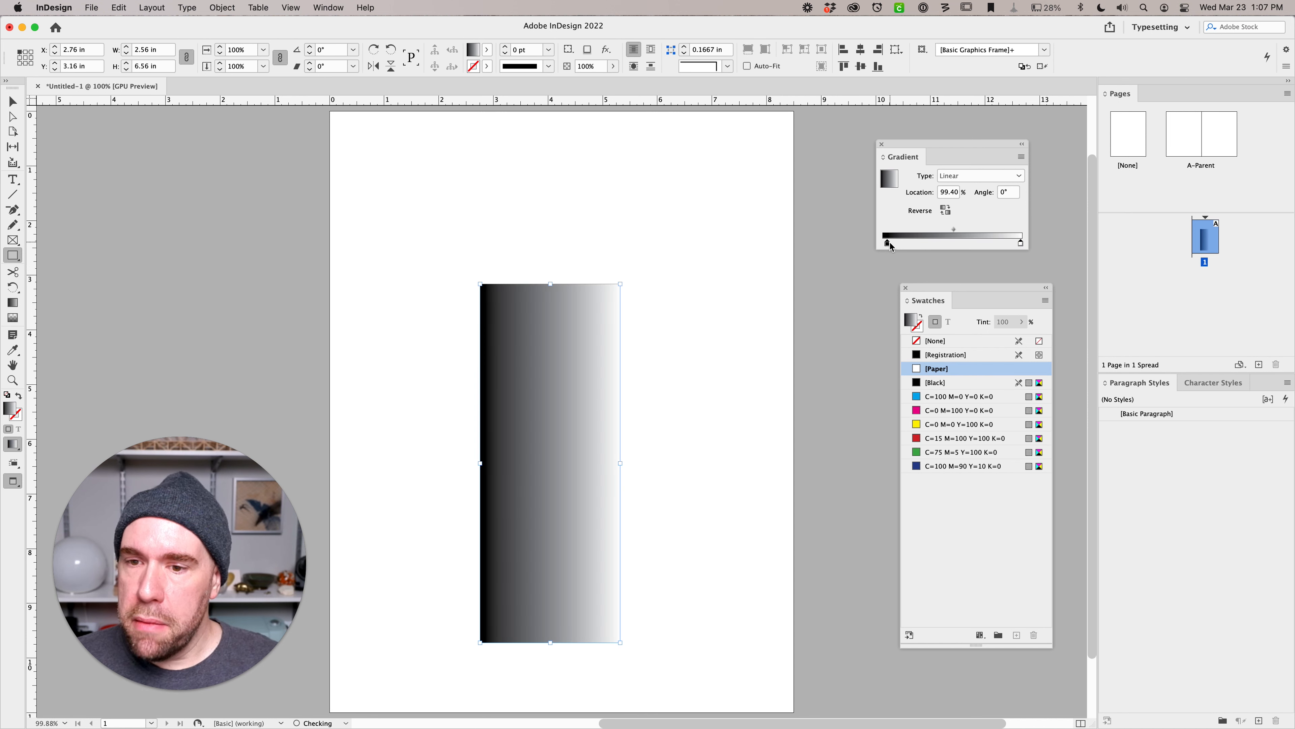
{"action": "left_click_drag", "start_coordinate": [887, 243], "coordinate": [873, 244]}
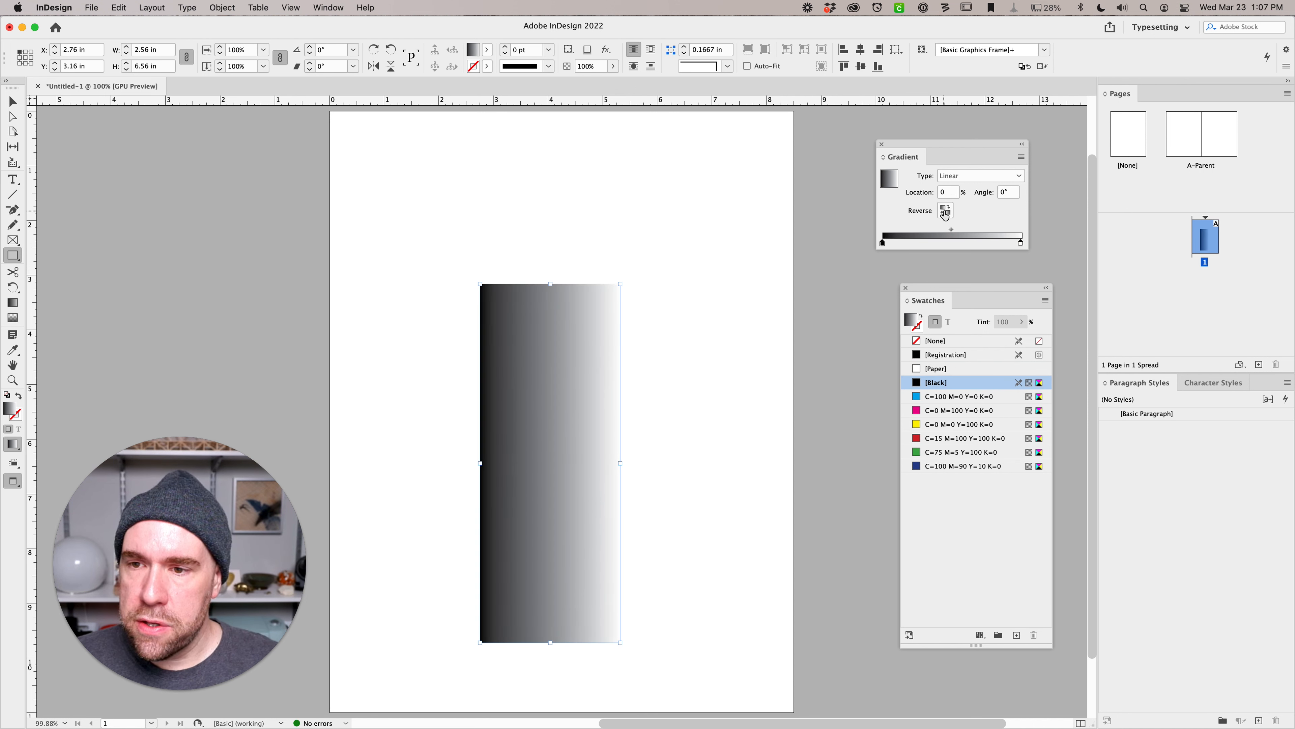
Set the linear gradient's angle to 90° so it runs vertically.
{"action": "left_click", "coordinate": [1004, 194]}
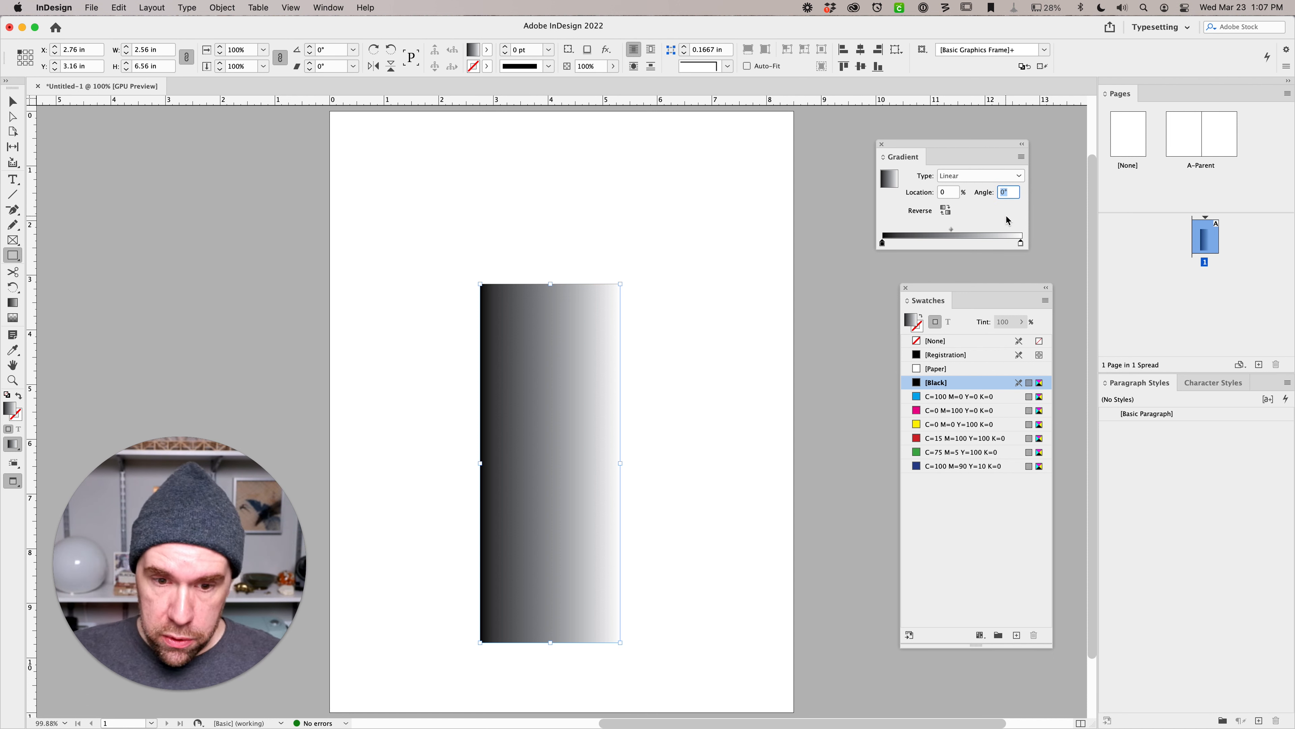
{"action": "type", "text": "90"}
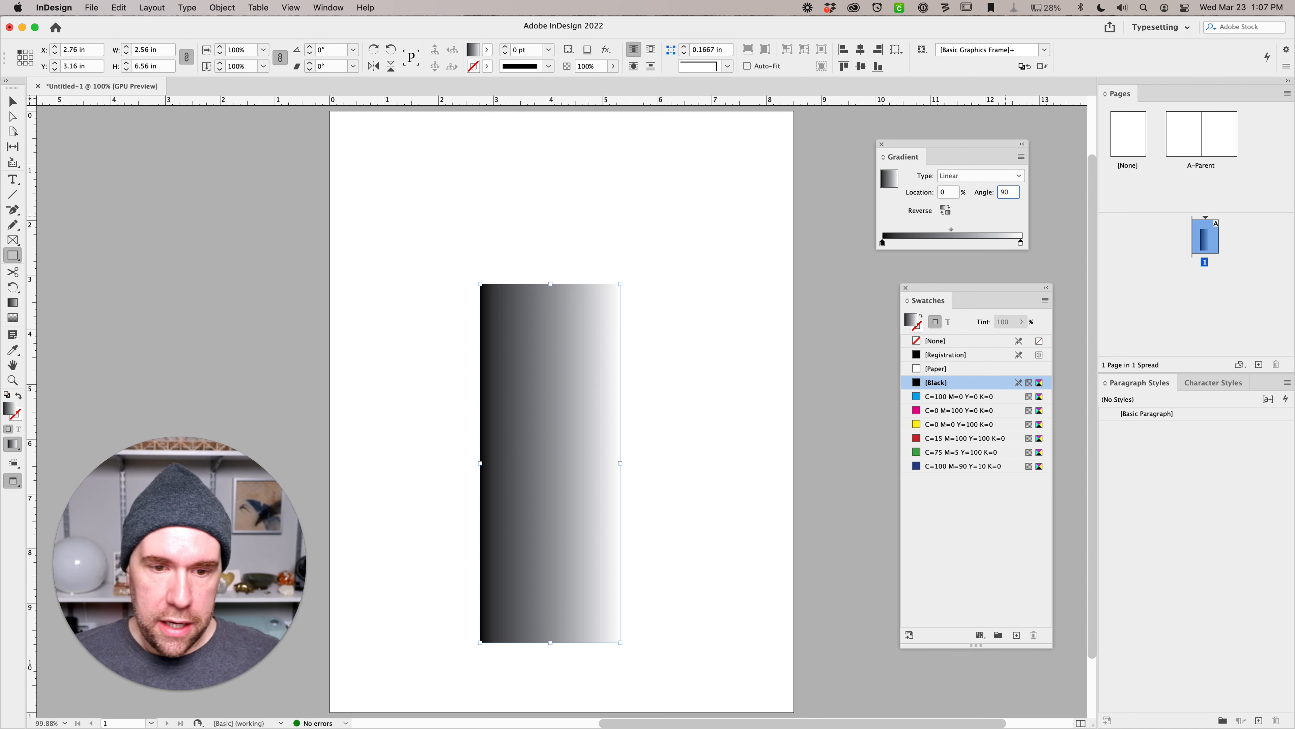
{"action": "key", "text": "Return"}
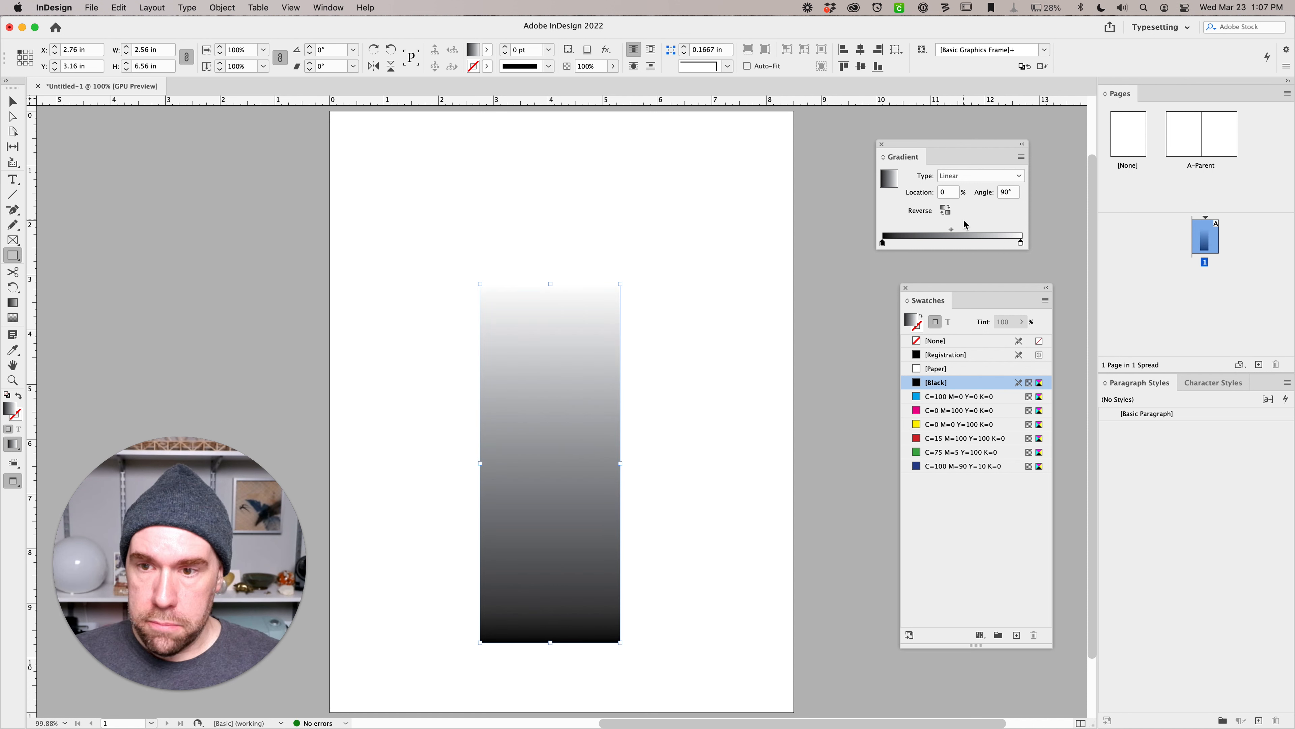
Flip the vertical gradient repeatedly and leave the black end at the rectangle's base.
{"action": "left_click", "coordinate": [945, 211]}
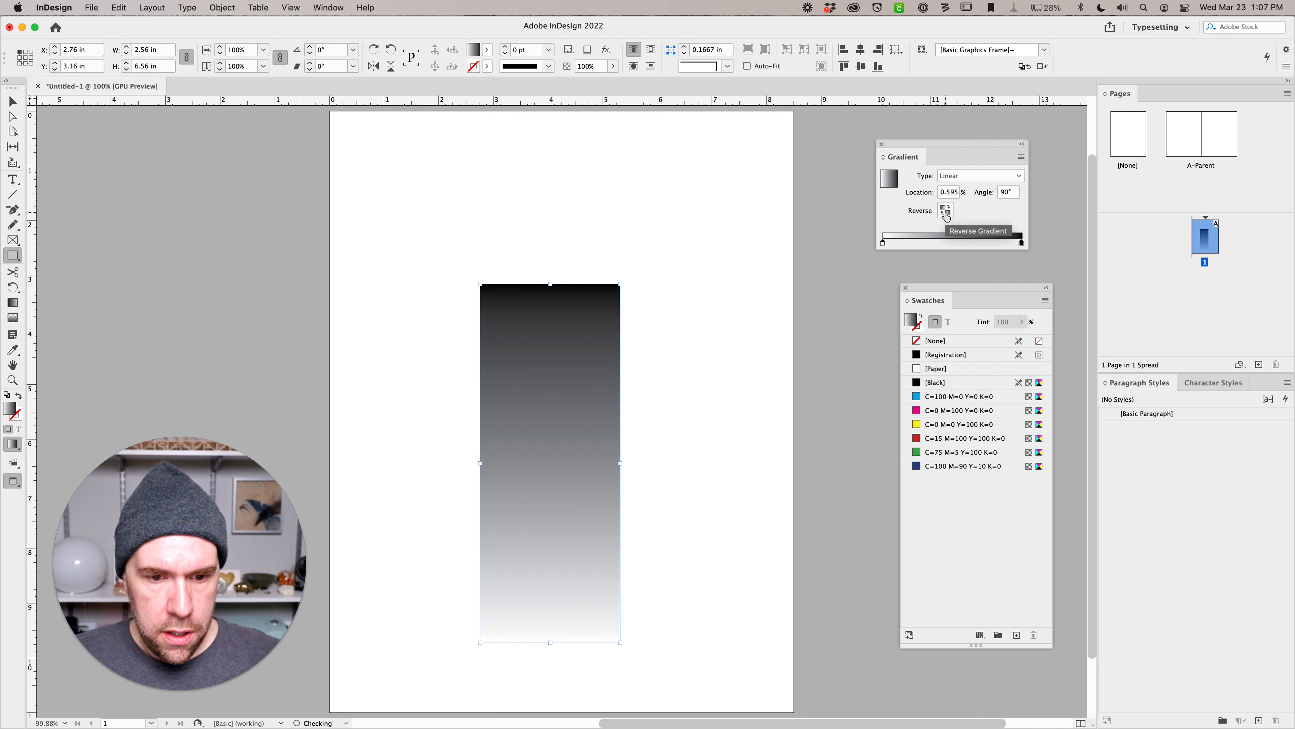
{"action": "left_click", "coordinate": [946, 210]}
{"action": "left_click", "coordinate": [946, 211]}
{"action": "left_click", "coordinate": [946, 210]}
Shift the gradient's midpoint to about 43.6%, and move it on to about 72%.
{"action": "mouse_move", "coordinate": [952, 229]}
{"action": "left_mouse_down"}
{"action": "mouse_move", "coordinate": [977, 232]}
{"action": "mouse_move", "coordinate": [940, 231]}
{"action": "mouse_move", "coordinate": [982, 232]}
{"action": "mouse_move", "coordinate": [944, 229]}
{"action": "left_mouse_up"}
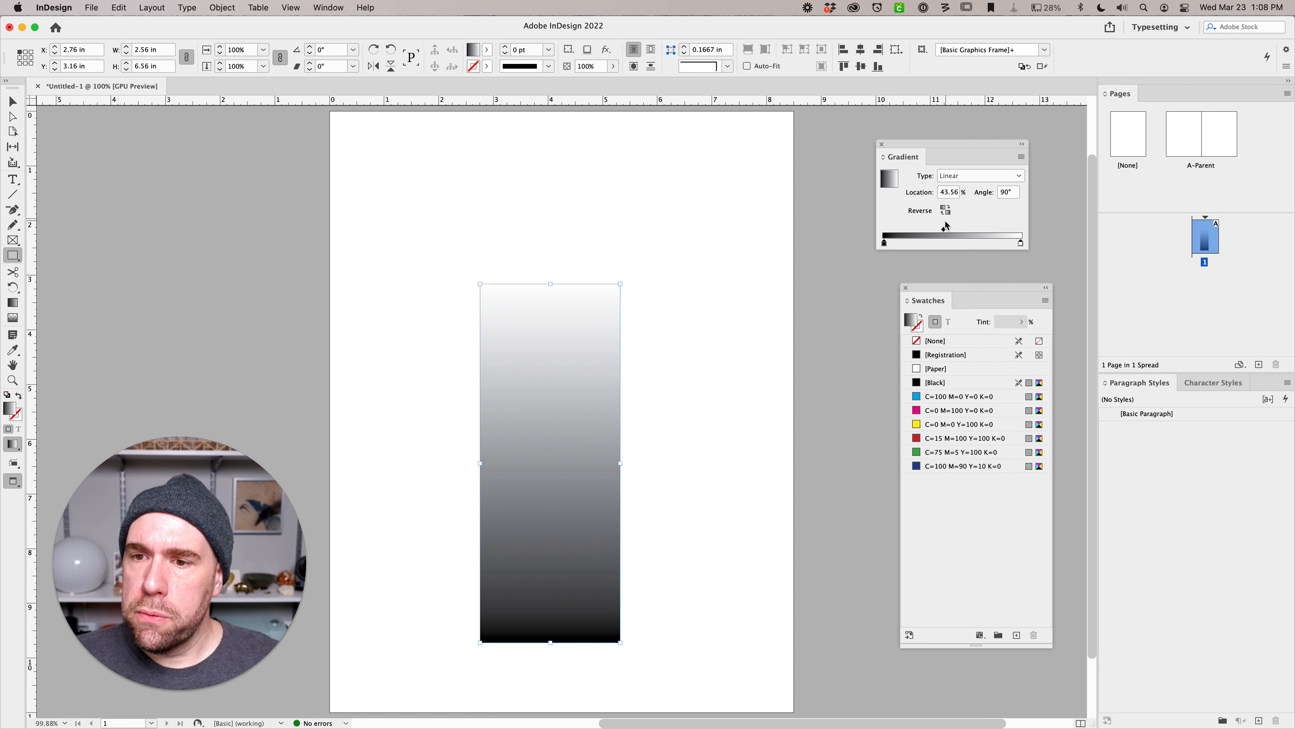
{"action": "mouse_move", "coordinate": [949, 195]}
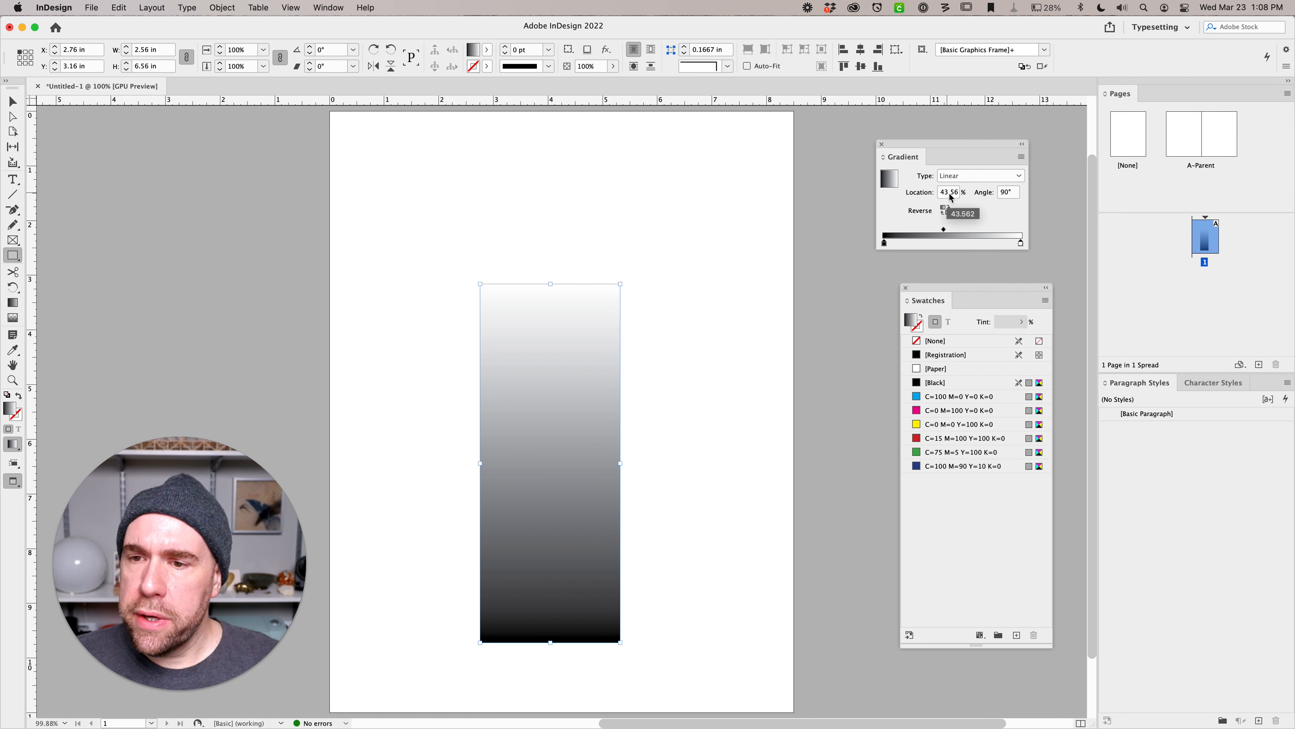
{"action": "left_click_drag", "start_coordinate": [943, 229], "coordinate": [983, 230]}
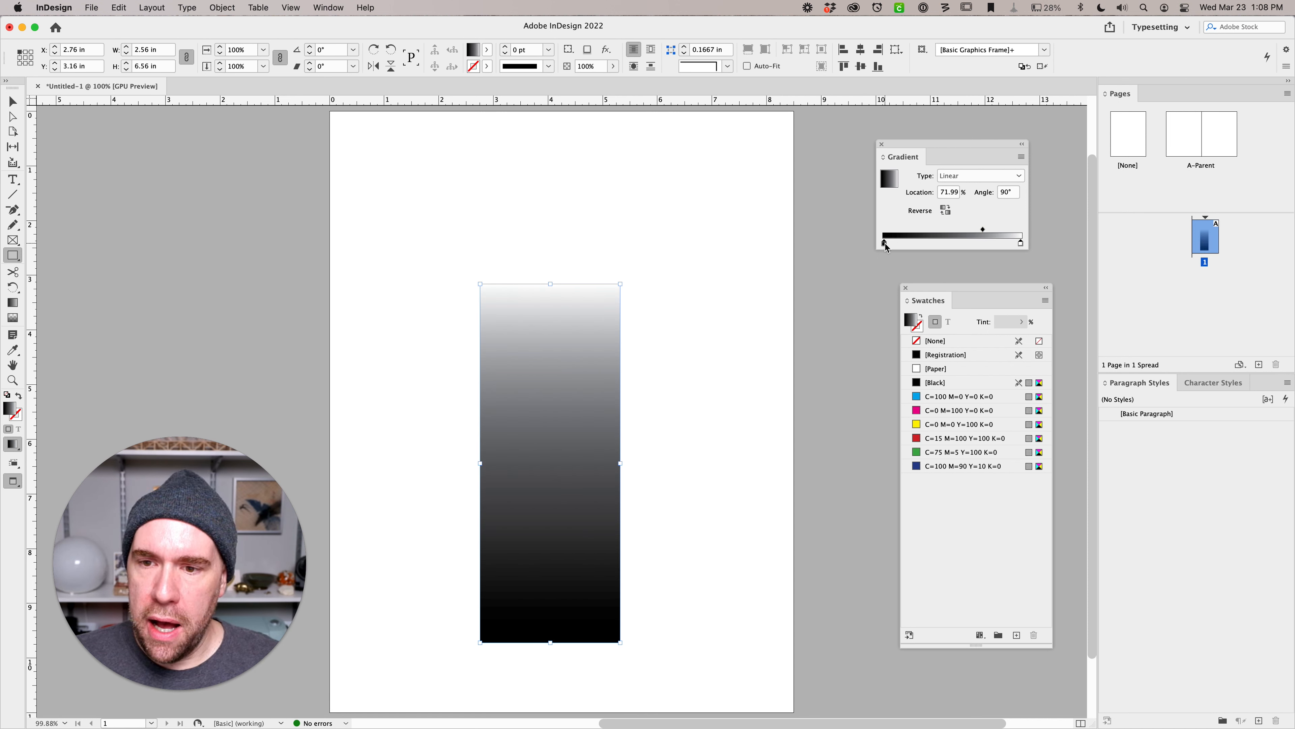
Push the black and white stops to the ends of the gradient ramp and set the midpoint location to 50%.
{"action": "mouse_move", "coordinate": [885, 243]}
{"action": "left_mouse_down"}
{"action": "mouse_move", "coordinate": [918, 245]}
{"action": "mouse_move", "coordinate": [878, 240]}
{"action": "left_mouse_up"}
{"action": "left_click", "coordinate": [1021, 244]}
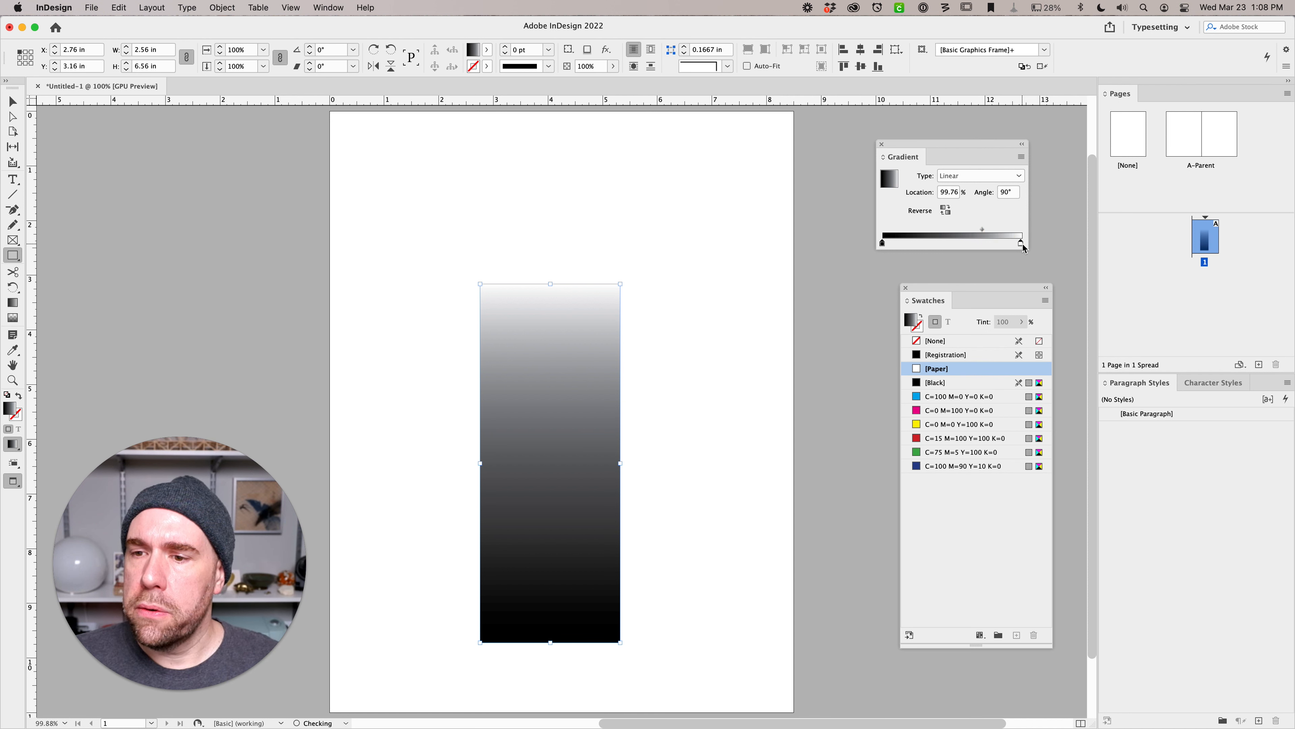
{"action": "left_click_drag", "start_coordinate": [1023, 244], "coordinate": [954, 229]}
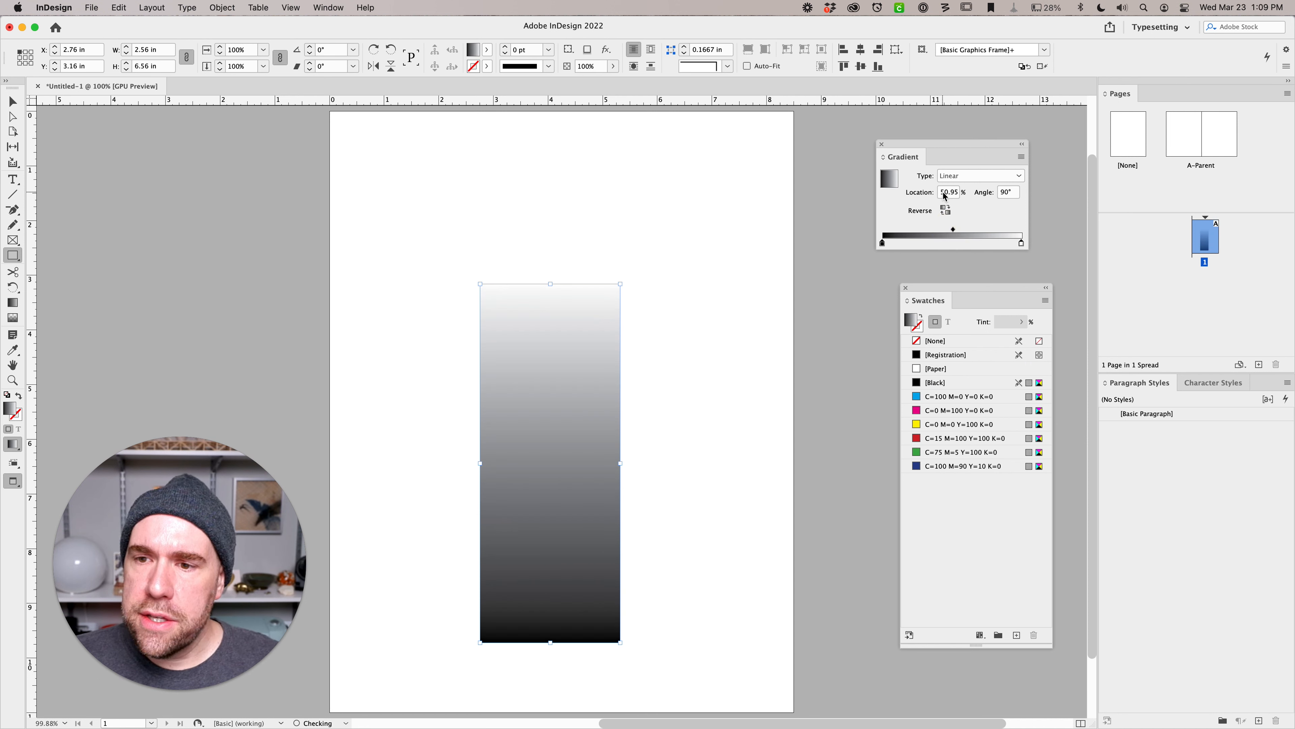
{"action": "double_click", "coordinate": [952, 192]}
{"action": "type", "text": "50"}
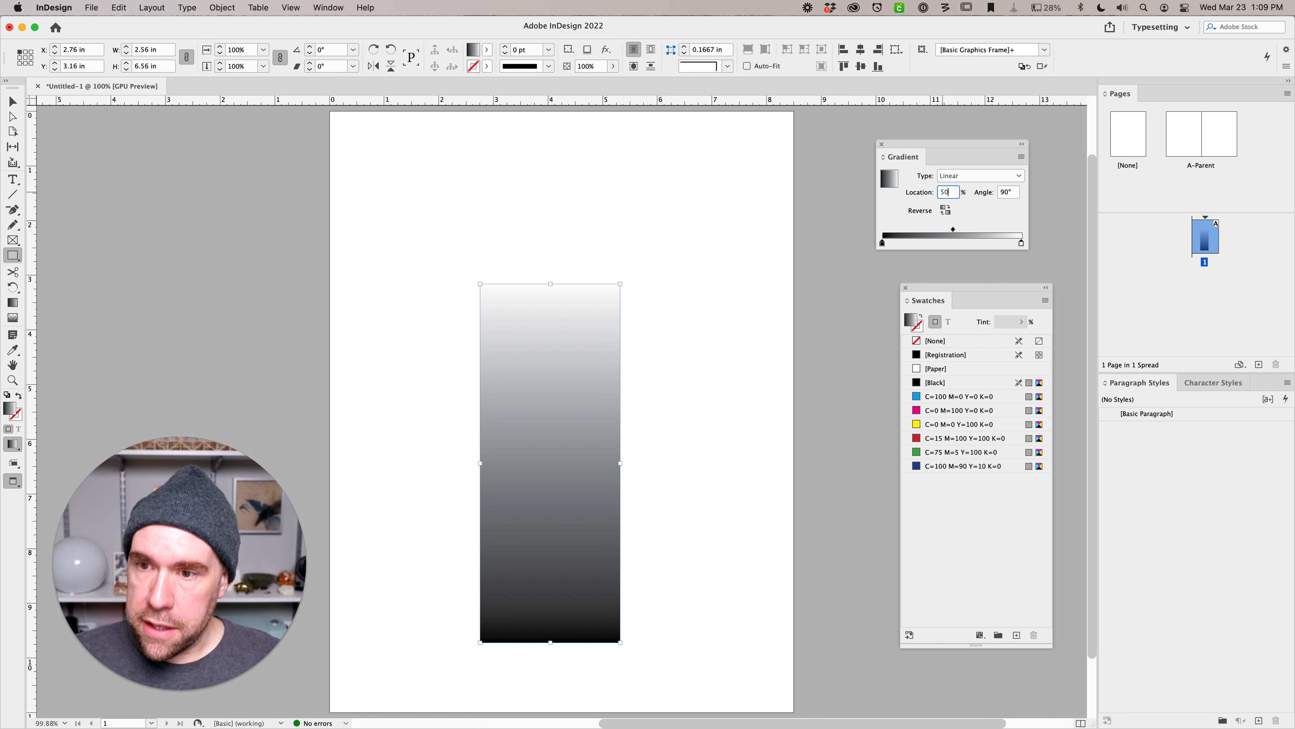
{"action": "key", "text": "Return"}
Move the gradient's midpoint toward the black stop, to about 20%, and select the black stop.
{"action": "mouse_move", "coordinate": [955, 234]}
{"action": "left_mouse_down"}
{"action": "mouse_move", "coordinate": [914, 233]}
{"action": "mouse_move", "coordinate": [998, 233]}
{"action": "mouse_move", "coordinate": [912, 233]}
{"action": "left_mouse_up"}
{"action": "left_click", "coordinate": [919, 233]}
{"action": "left_click", "coordinate": [1003, 233]}
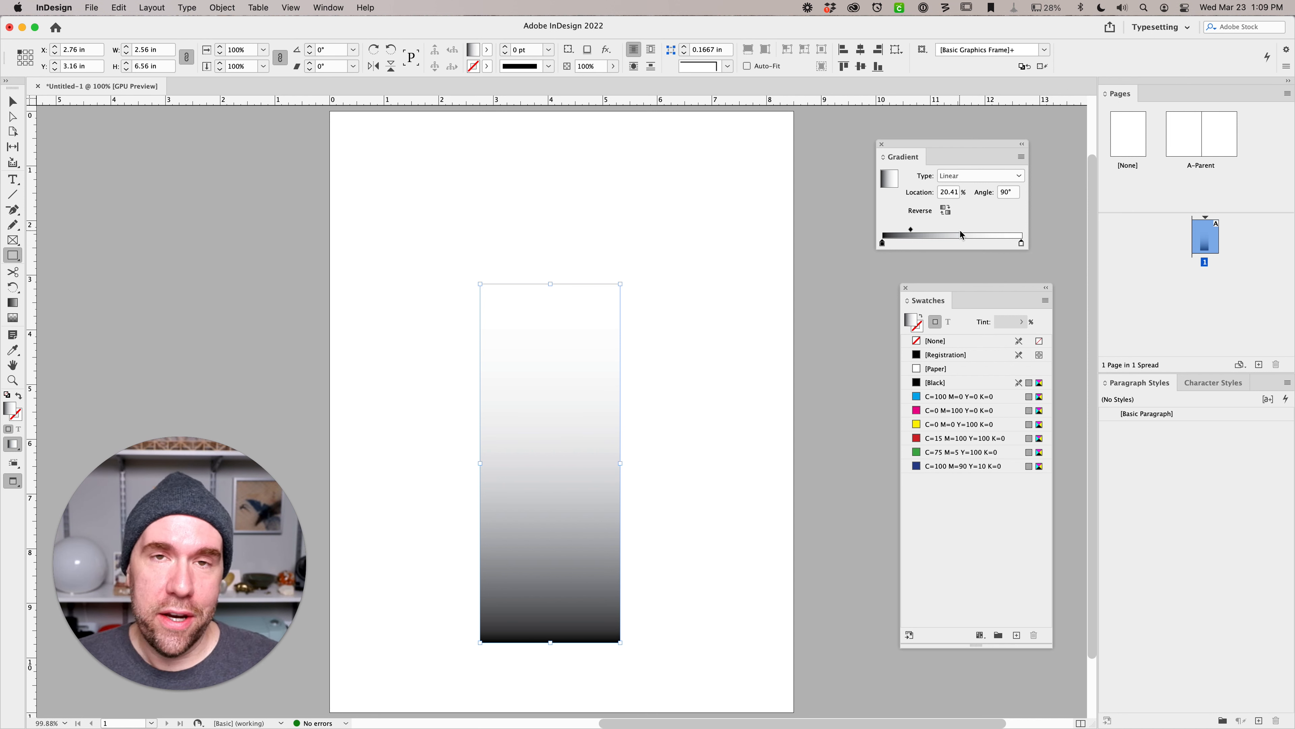
{"action": "left_click", "coordinate": [882, 243]}
{"action": "left_click_drag", "start_coordinate": [883, 244], "coordinate": [883, 244]}
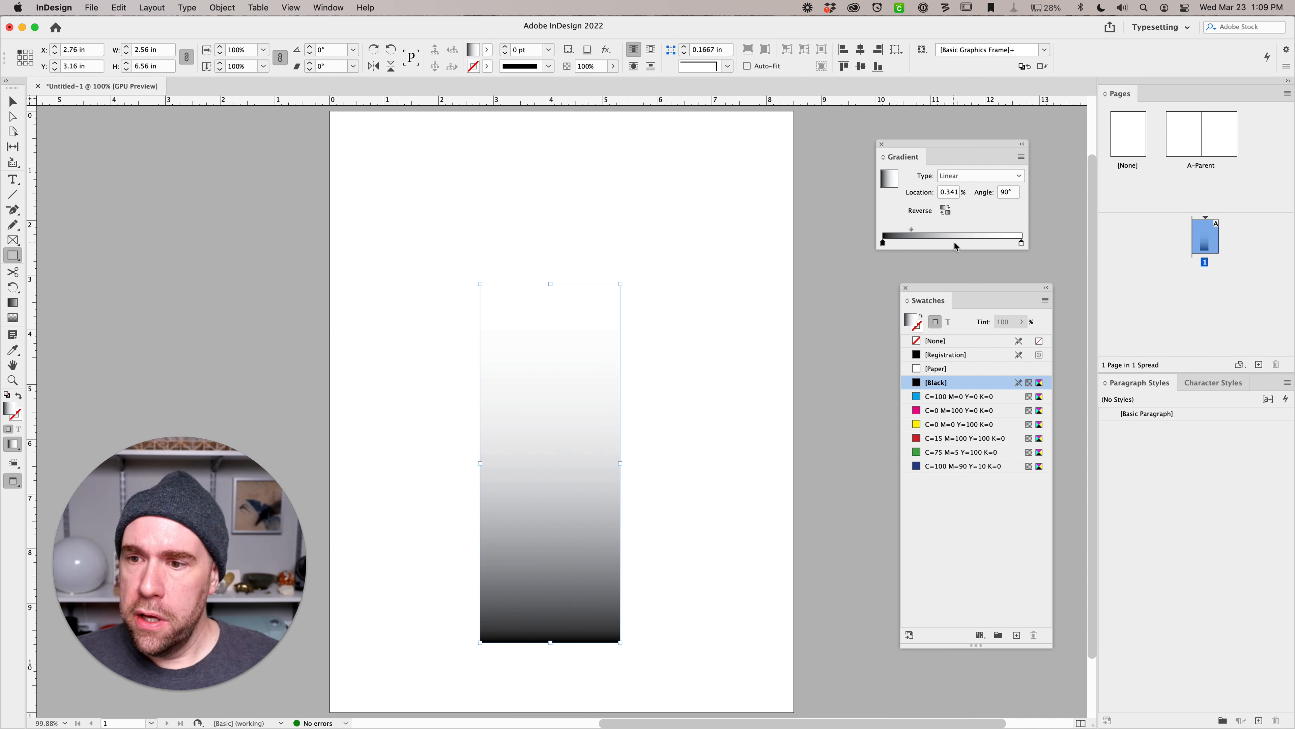
Recentre the midpoint at about 50.5%, and recolor the black stop C=0 M=100 Y=0 K=0 and the white stop C=75 M=5 Y=100 K=0.
{"action": "left_click_drag", "start_coordinate": [912, 230], "coordinate": [954, 230]}
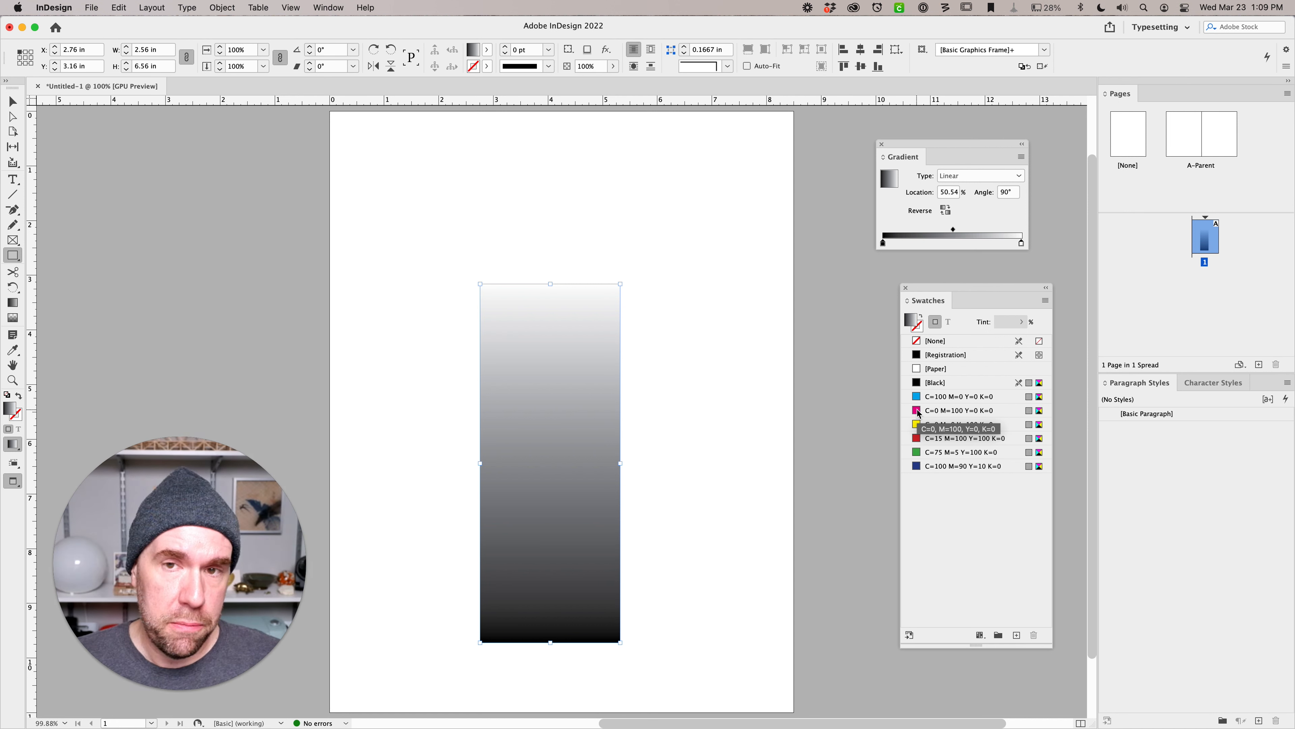
{"action": "left_click_drag", "start_coordinate": [918, 414], "coordinate": [885, 244]}
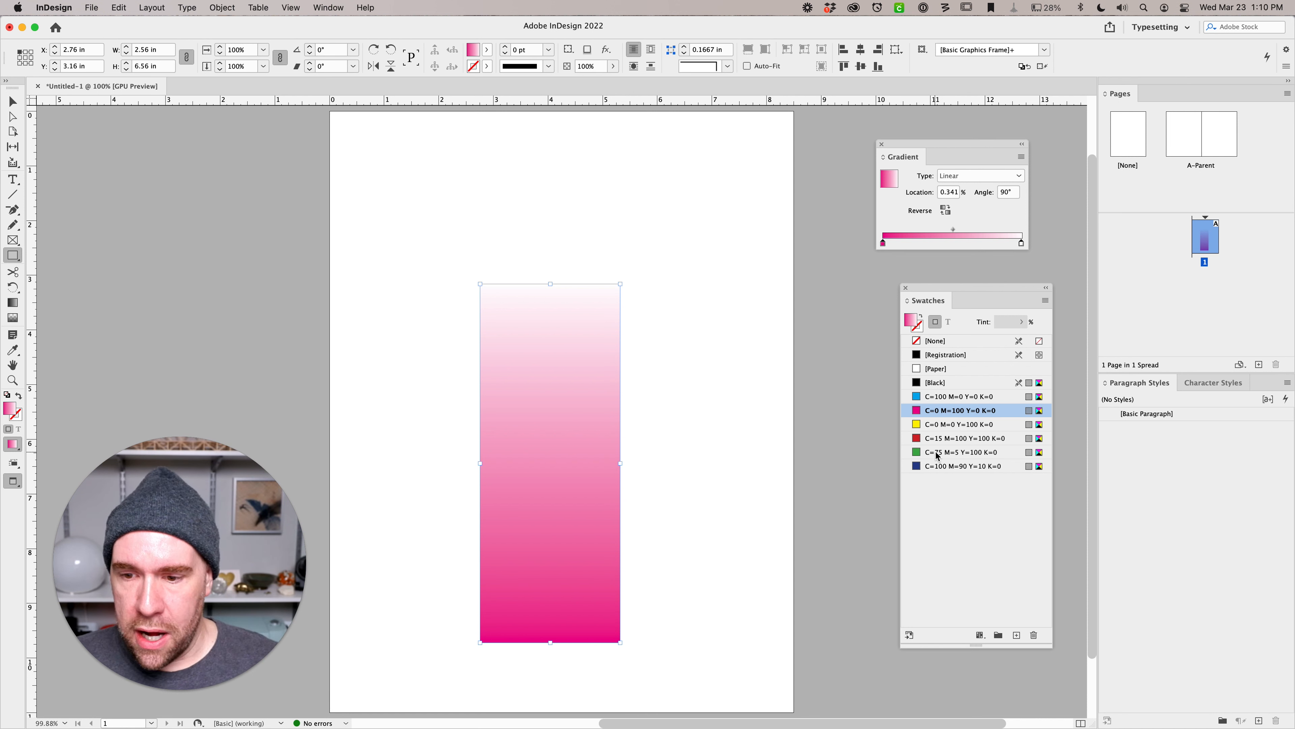
{"action": "left_click_drag", "start_coordinate": [935, 453], "coordinate": [1022, 243]}
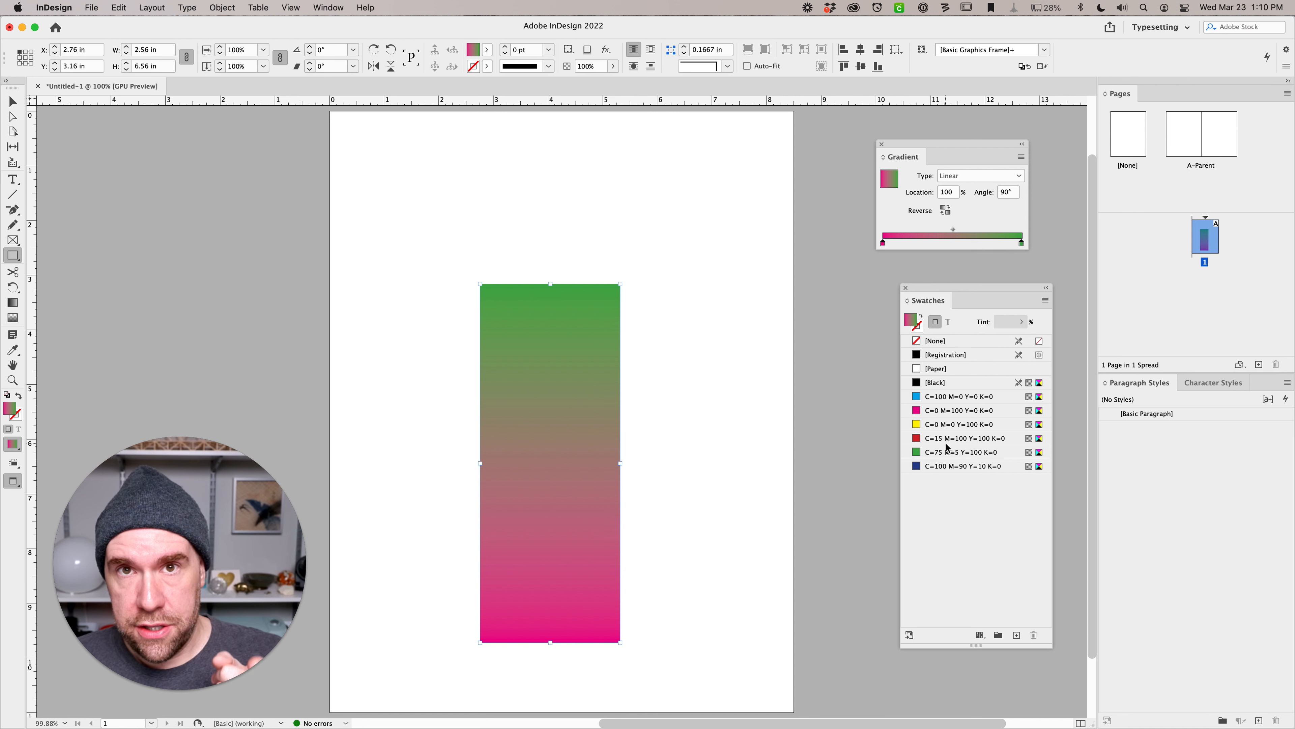
With the rectangle deselected, redefine the C=0 M=100 Y=0 K=0 magenta swatch as C=75 M=42 Y=26 K=0.
{"action": "left_click", "coordinate": [14, 101]}
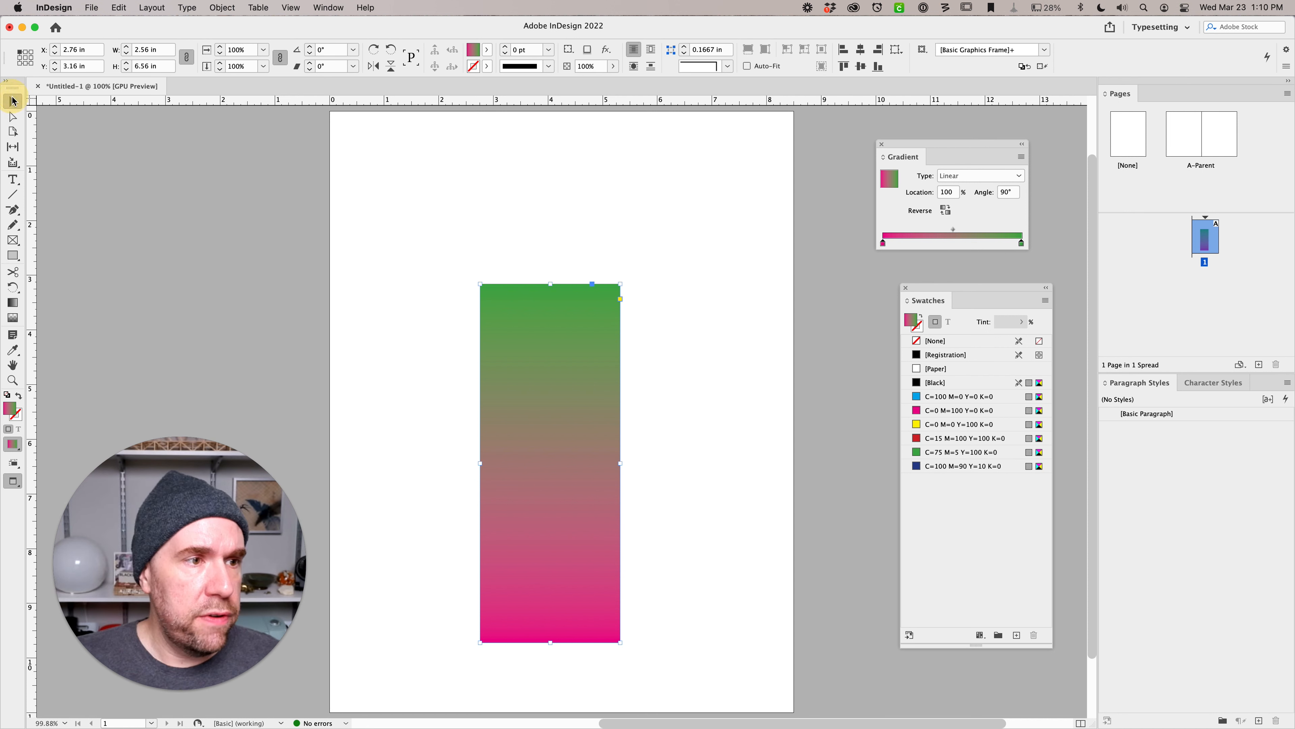
{"action": "left_click", "coordinate": [391, 330]}
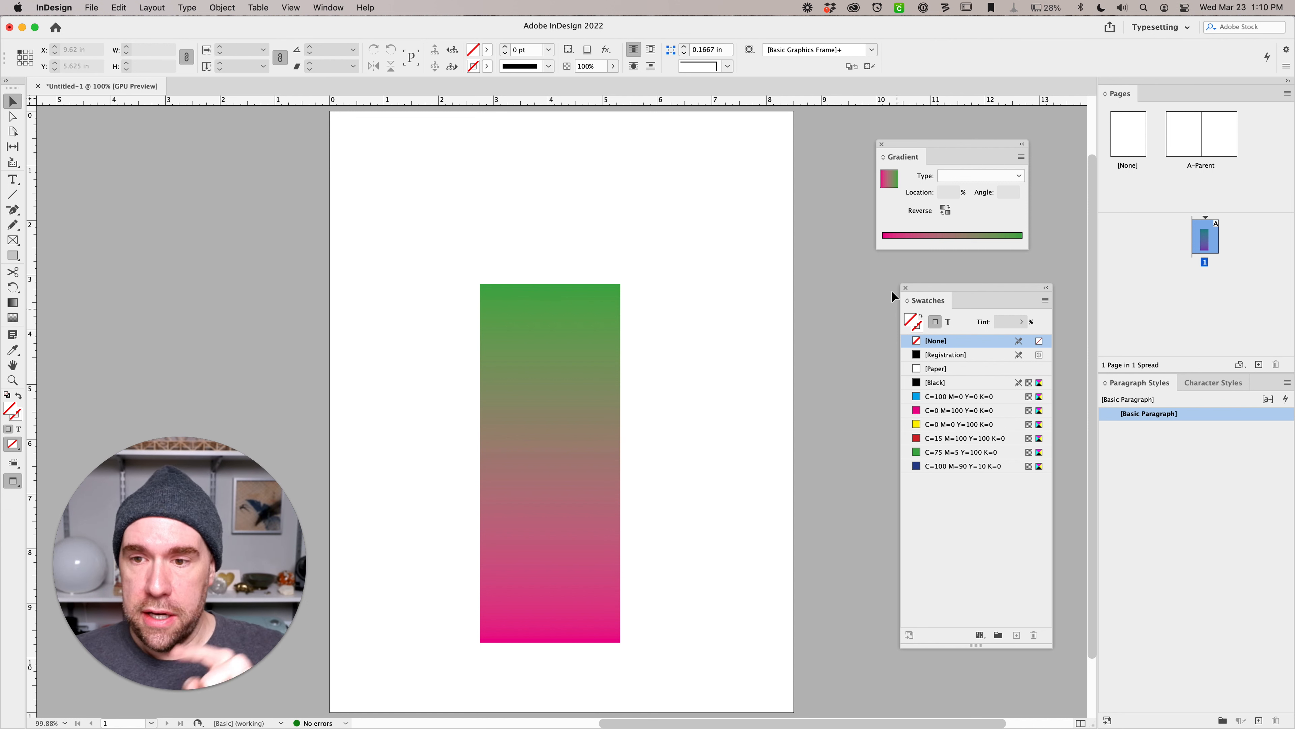
{"action": "double_click", "coordinate": [962, 411]}
{"action": "left_click_drag", "start_coordinate": [878, 170], "coordinate": [910, 218]}
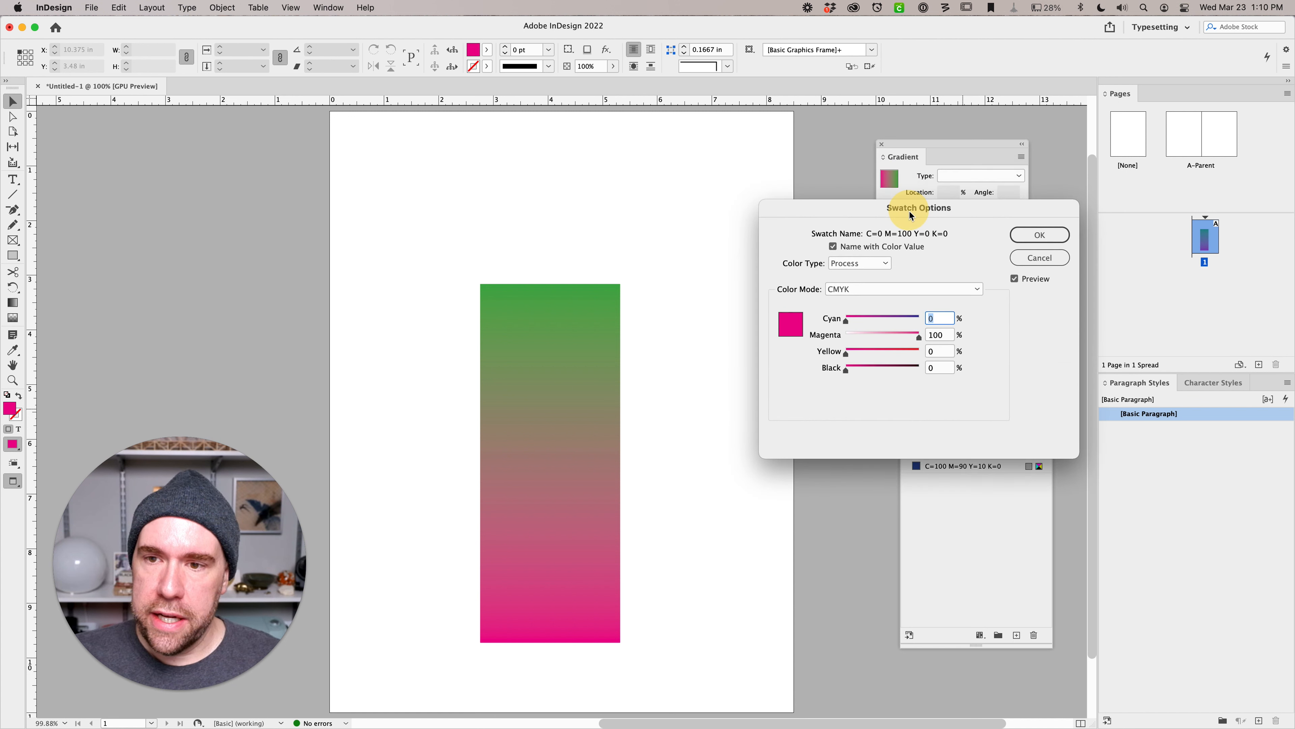
{"action": "left_click", "coordinate": [871, 319]}
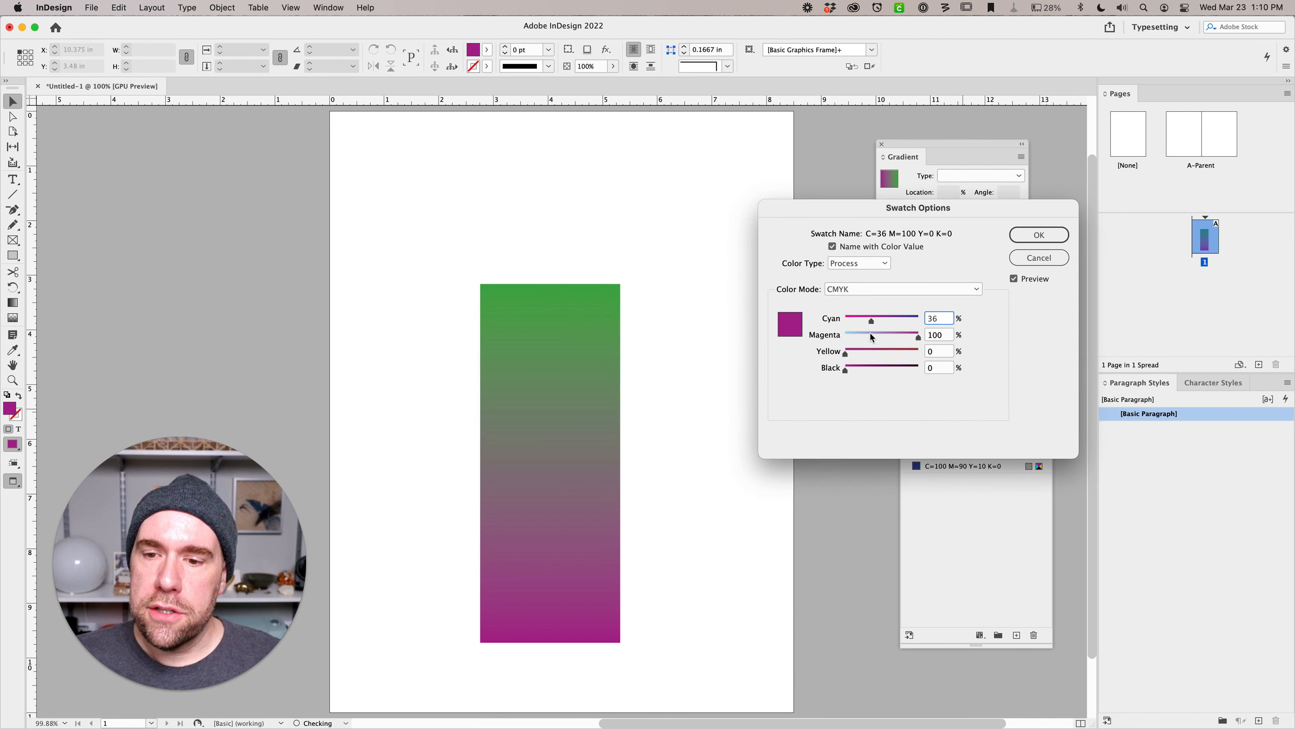
{"action": "left_click_drag", "start_coordinate": [871, 333], "coordinate": [891, 333]}
{"action": "left_click", "coordinate": [903, 318]}
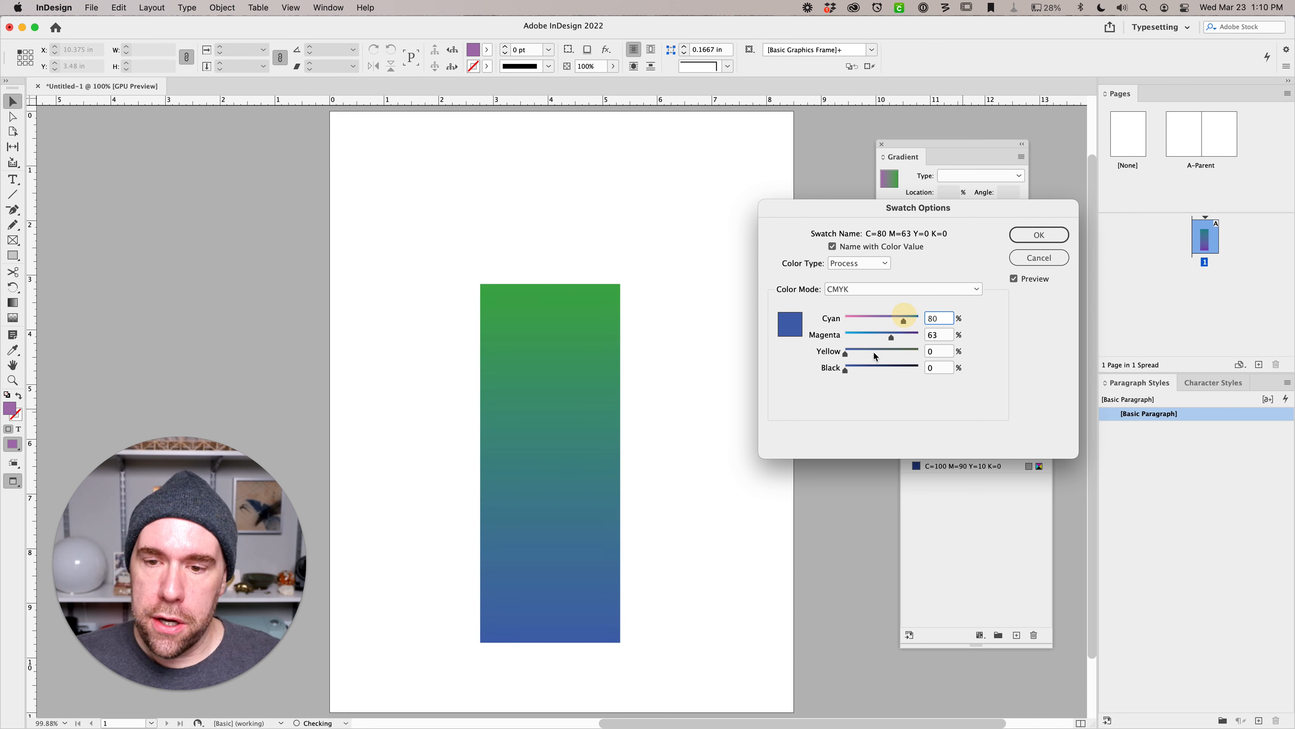
{"action": "left_click", "coordinate": [866, 352]}
{"action": "left_click", "coordinate": [871, 335]}
{"action": "left_click", "coordinate": [870, 317]}
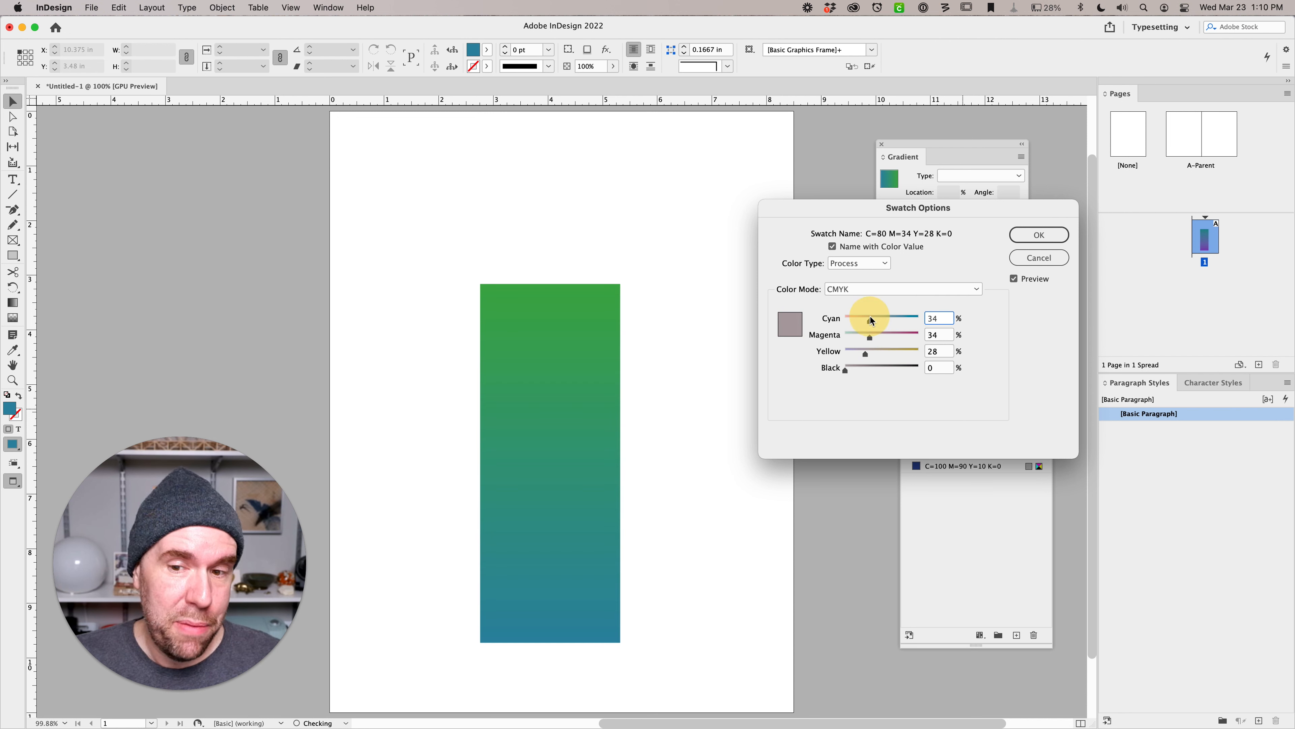
{"action": "left_click_drag", "start_coordinate": [873, 317], "coordinate": [900, 322]}
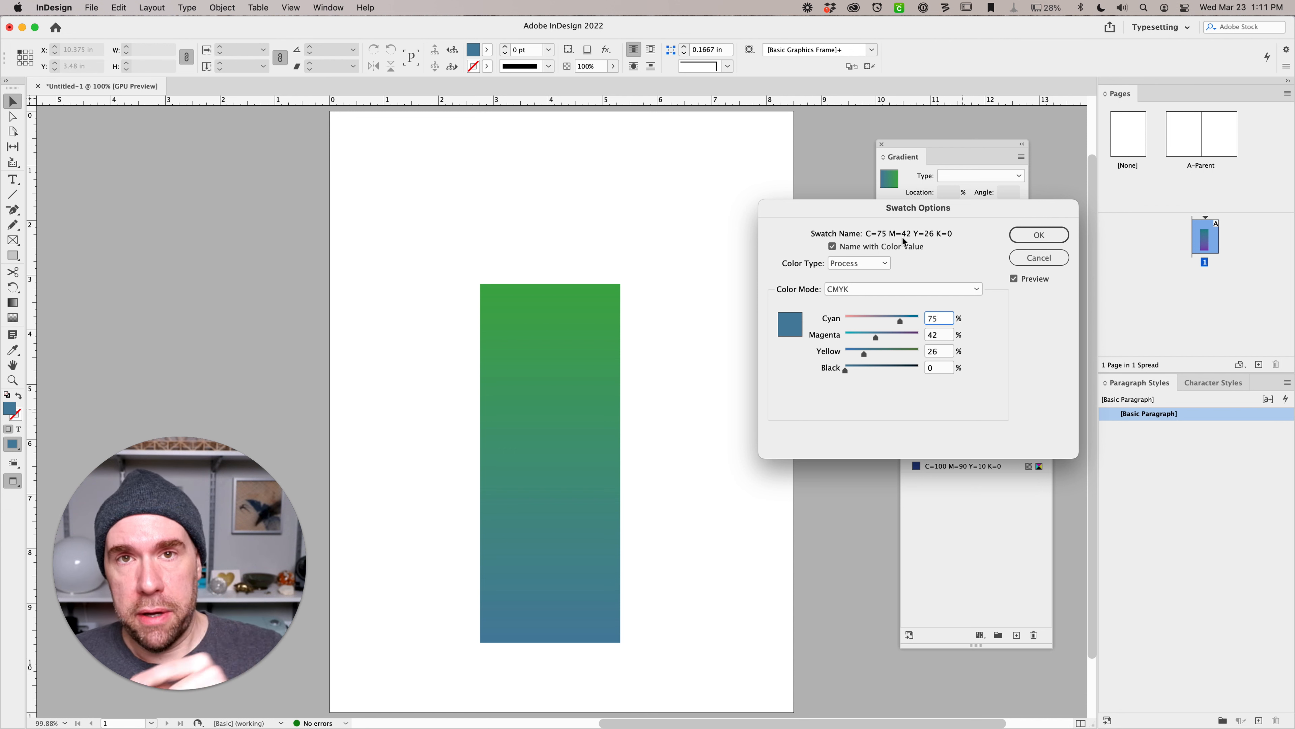
Compare the gradient with the swatch preview off and on, and accept the edited swatch color.
{"action": "left_click", "coordinate": [1015, 281]}
{"action": "left_click", "coordinate": [1015, 281]}
{"action": "left_click", "coordinate": [1015, 281]}
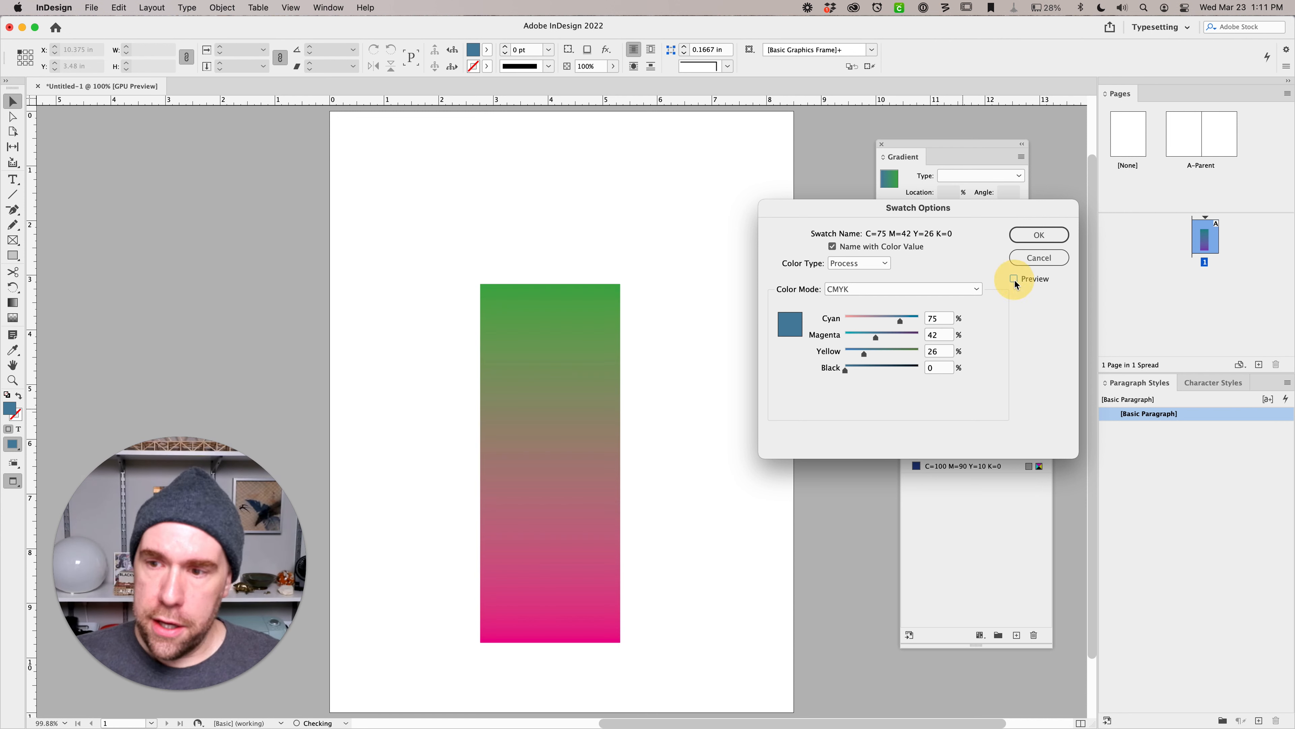
{"action": "left_click", "coordinate": [1015, 281]}
{"action": "left_click", "coordinate": [1015, 281]}
{"action": "left_click", "coordinate": [1015, 281]}
{"action": "left_click", "coordinate": [1015, 281]}
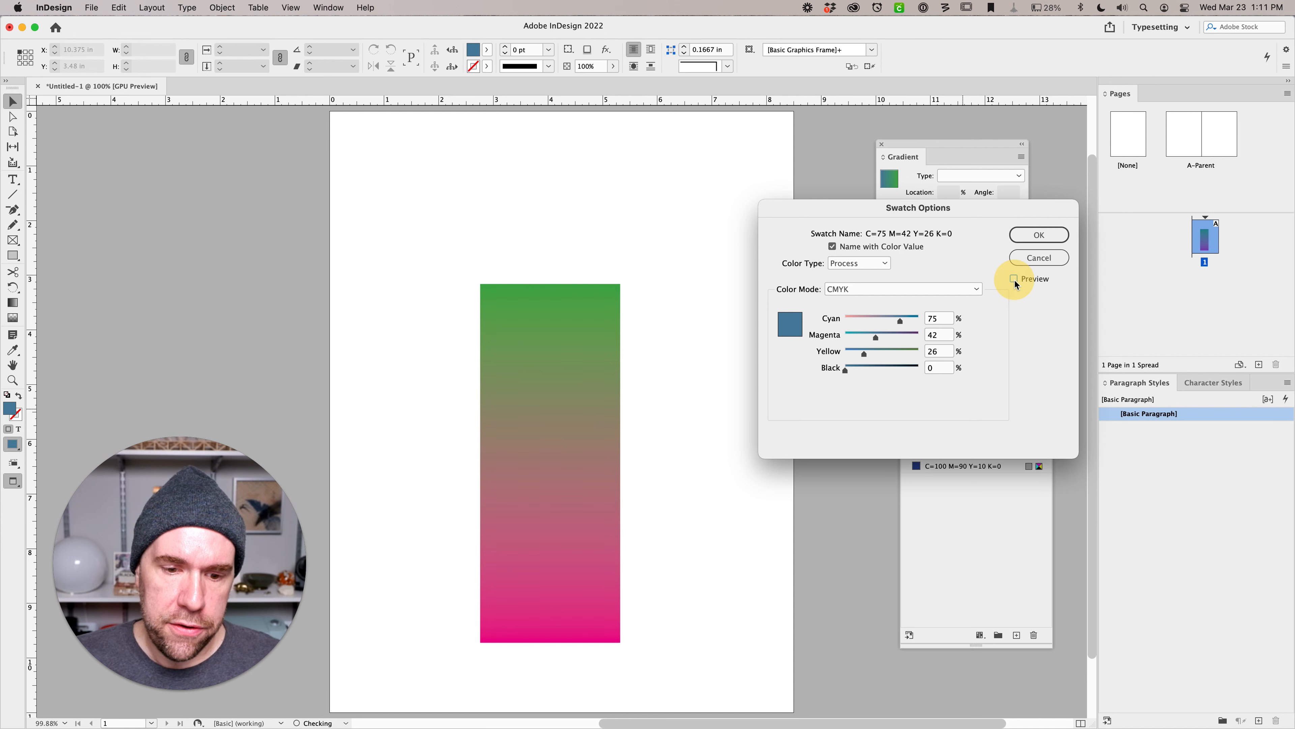
{"action": "left_click", "coordinate": [1015, 281]}
{"action": "key", "text": "Return"}
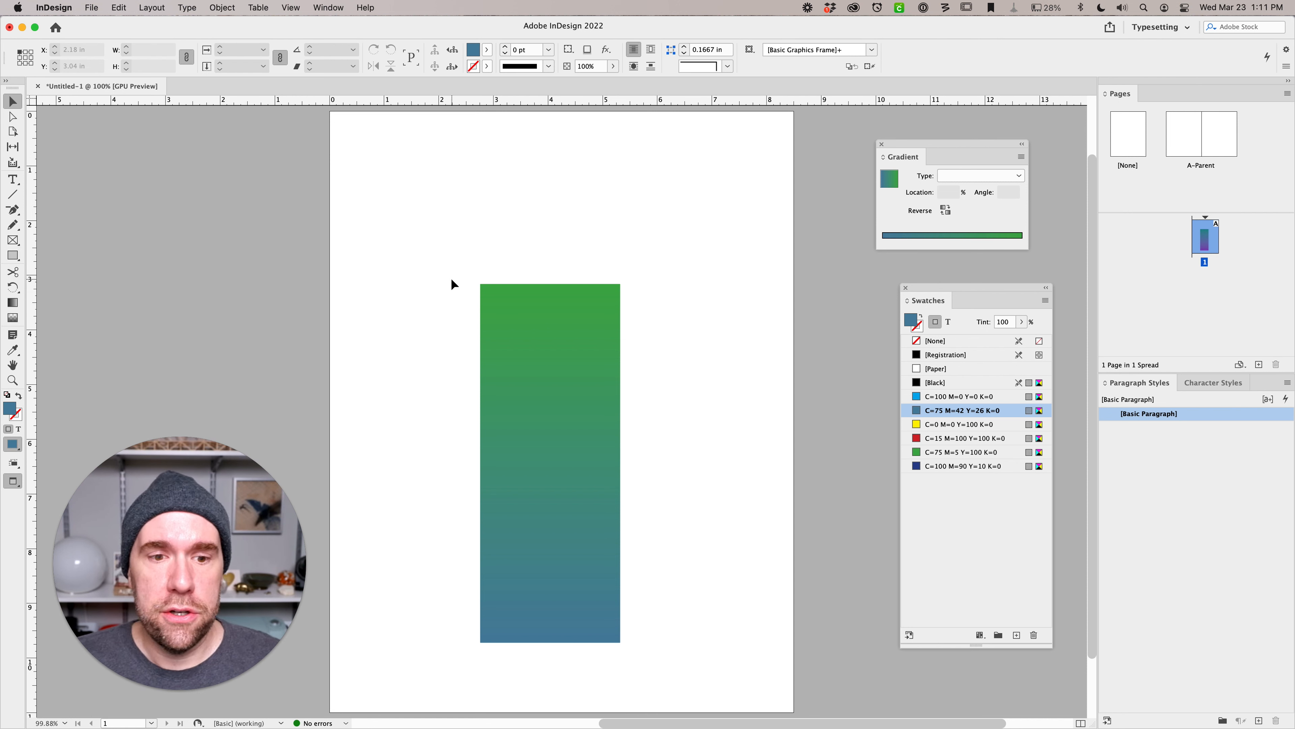
Replace the gradient rectangle with a narrow upright rectangle about 0.75 × 3.12 in, a wide rectangle, and a large circle beneath them.
{"action": "left_click_drag", "start_coordinate": [451, 267], "coordinate": [544, 347]}
{"action": "key", "text": "Delete"}
{"action": "key", "text": "m"}
{"action": "left_click_drag", "start_coordinate": [397, 170], "coordinate": [438, 341]}
{"action": "left_click_drag", "start_coordinate": [475, 255], "coordinate": [633, 390]}
{"action": "key", "text": "l"}
{"action": "left_click_drag", "start_coordinate": [326, 334], "coordinate": [486, 541]}
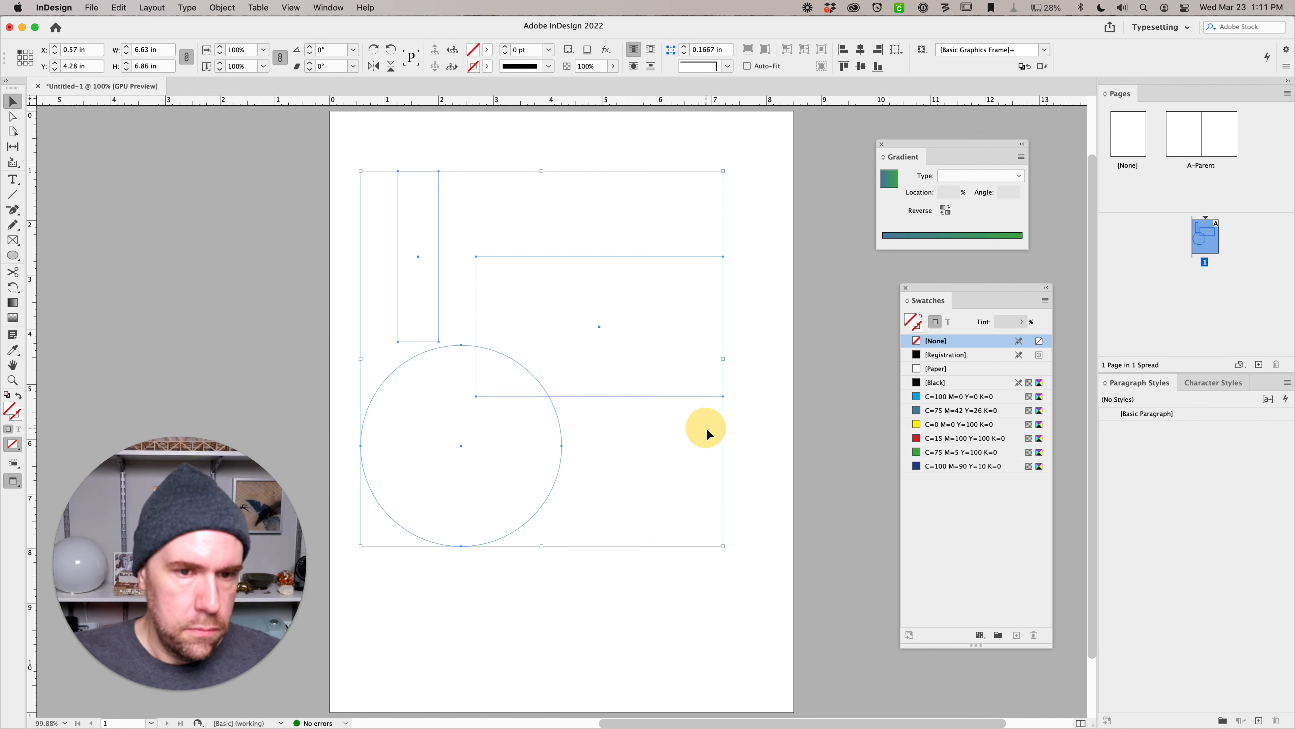
Fill the three shapes with a 15% tint of Black.
{"action": "left_click", "coordinate": [936, 382]}
{"action": "left_click", "coordinate": [1003, 321]}
{"action": "type", "text": "15"}
{"action": "key", "text": "Return"}
Move the narrow rectangle to about X 1.66 in, Y 0.96 in, and shift all three shapes slightly right.
{"action": "left_click_drag", "start_coordinate": [442, 260], "coordinate": [464, 253]}
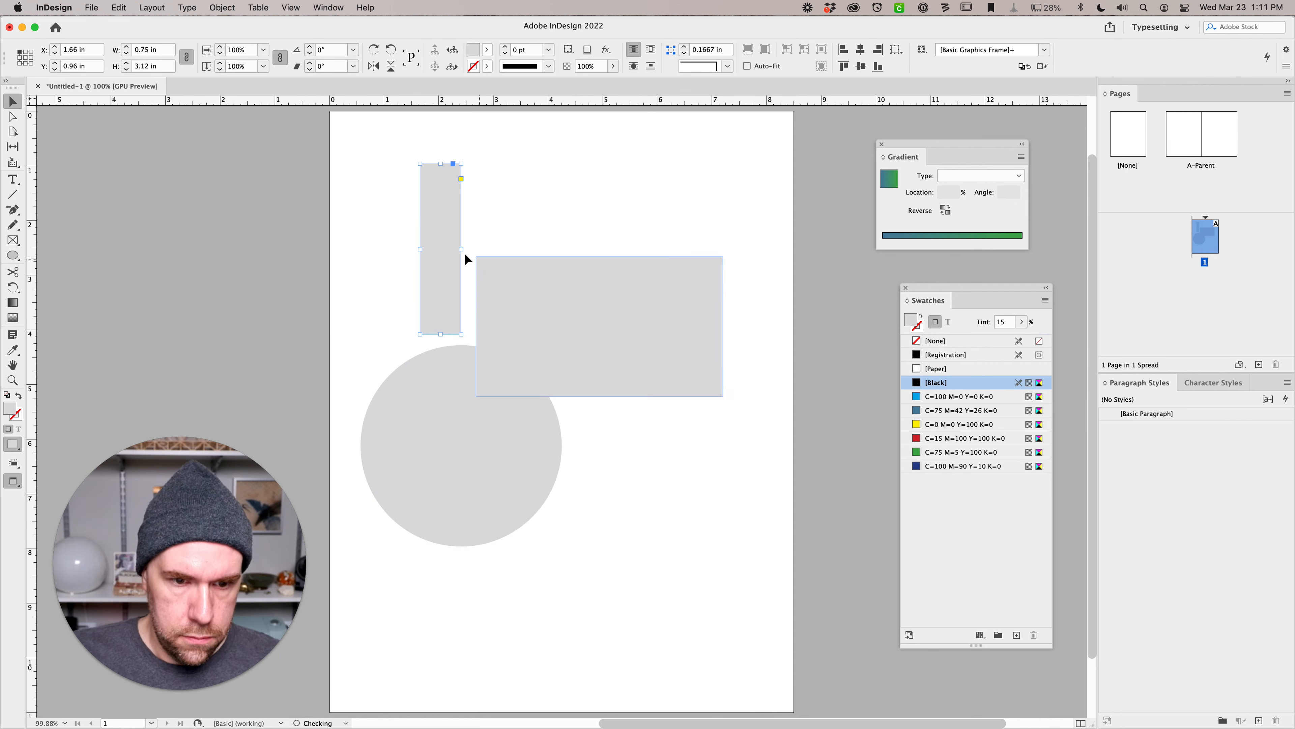
{"action": "key", "text": "super+a"}
{"action": "left_click_drag", "start_coordinate": [537, 360], "coordinate": [557, 361]}
Draw a star about 2.04 × 1.94 in below the wide rectangle and copy that rectangle's gray fill onto it.
{"action": "left_click_drag", "start_coordinate": [582, 488], "coordinate": [693, 596]}
{"action": "key", "text": "i"}
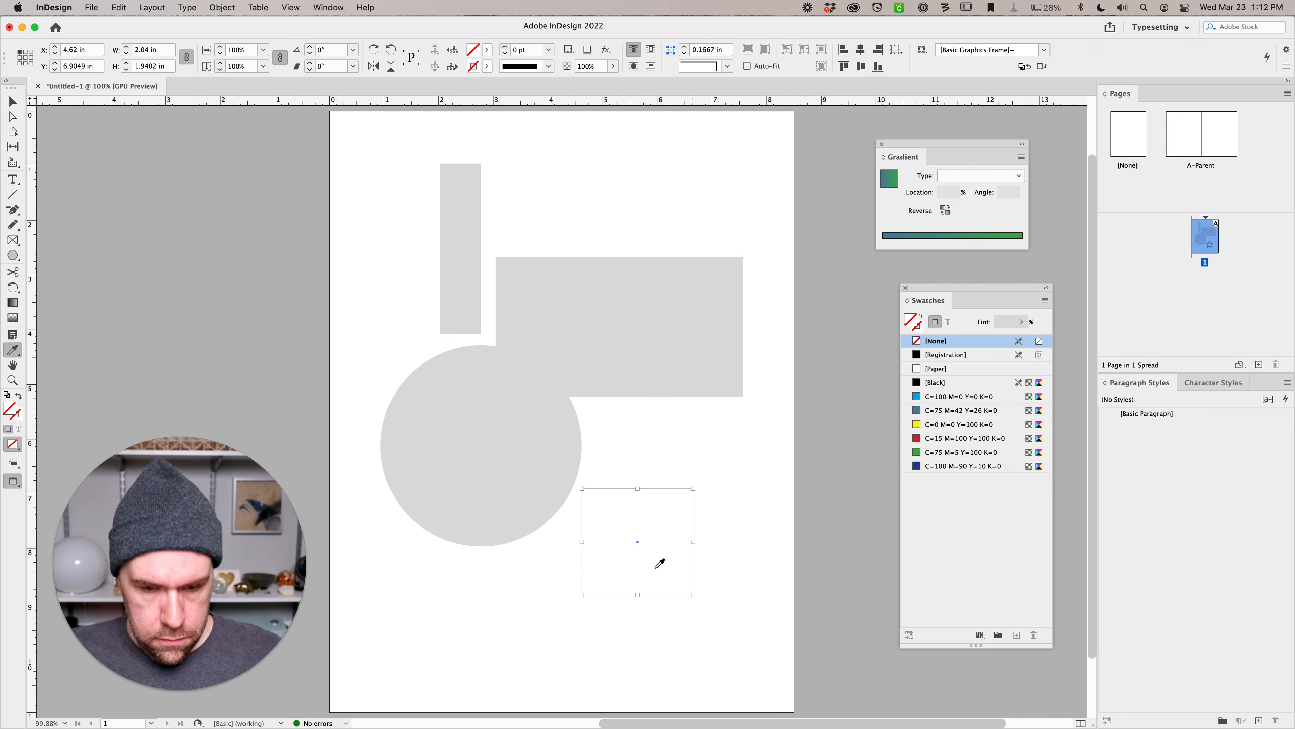
{"action": "left_click", "coordinate": [638, 383]}
Scatter seven small gray stars and three small gray circles around the larger shapes on the page.
{"action": "key", "text": "v"}
{"action": "left_click_drag", "start_coordinate": [659, 549], "coordinate": [668, 199]}
{"action": "mouse_move", "coordinate": [703, 139]}
{"action": "left_mouse_down"}
{"action": "mouse_move", "coordinate": [658, 181]}
{"action": "mouse_move", "coordinate": [397, 338]}
{"action": "left_mouse_up"}
{"action": "left_click_drag", "start_coordinate": [397, 339], "coordinate": [737, 439]}
{"action": "left_click_drag", "start_coordinate": [737, 439], "coordinate": [724, 647]}
{"action": "left_click_drag", "start_coordinate": [724, 647], "coordinate": [396, 185]}
{"action": "left_click_drag", "start_coordinate": [482, 446], "coordinate": [482, 545]}
{"action": "left_click_drag", "start_coordinate": [481, 445], "coordinate": [482, 524]}
{"action": "left_click_drag", "start_coordinate": [490, 547], "coordinate": [428, 599]}
{"action": "left_click_drag", "start_coordinate": [427, 599], "coordinate": [553, 215]}
{"action": "left_click_drag", "start_coordinate": [553, 215], "coordinate": [704, 259]}
{"action": "left_click", "coordinate": [168, 246]}
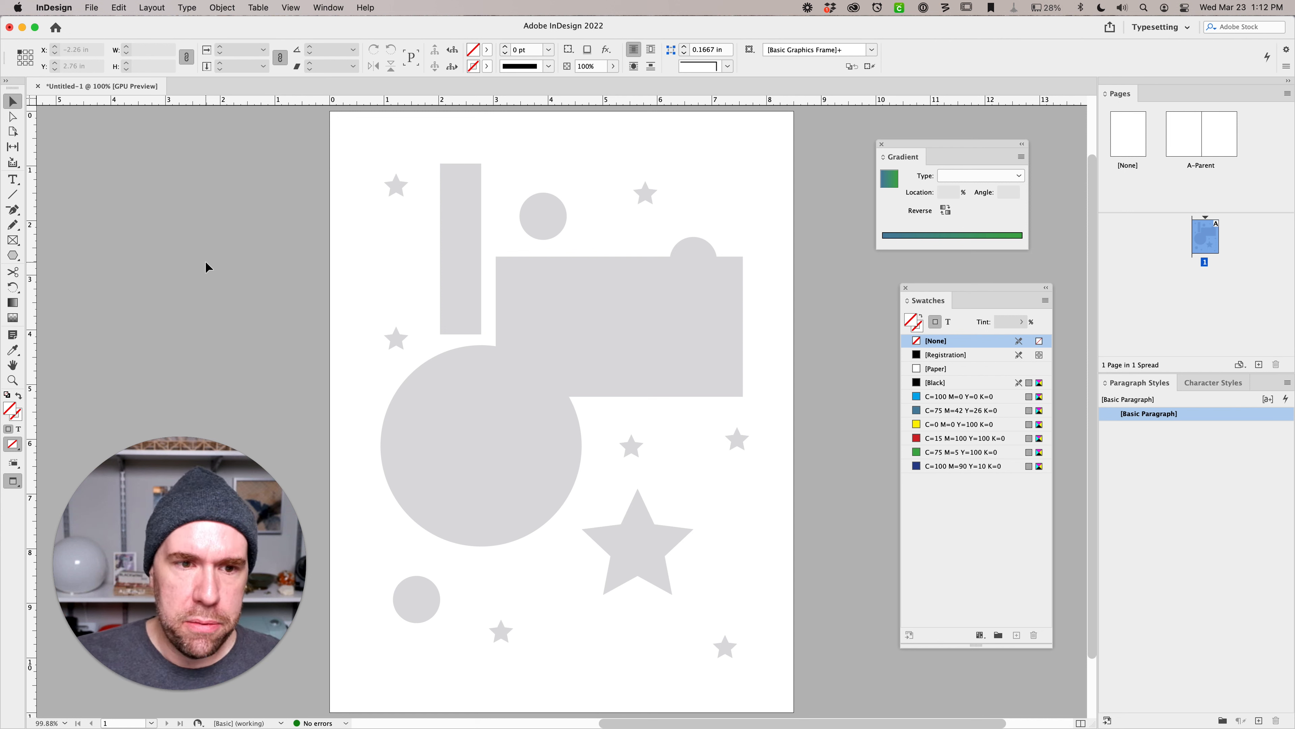
Apply the current blue-green linear gradient to every shape on the page and clear the selection.
{"action": "key", "text": "super+a"}
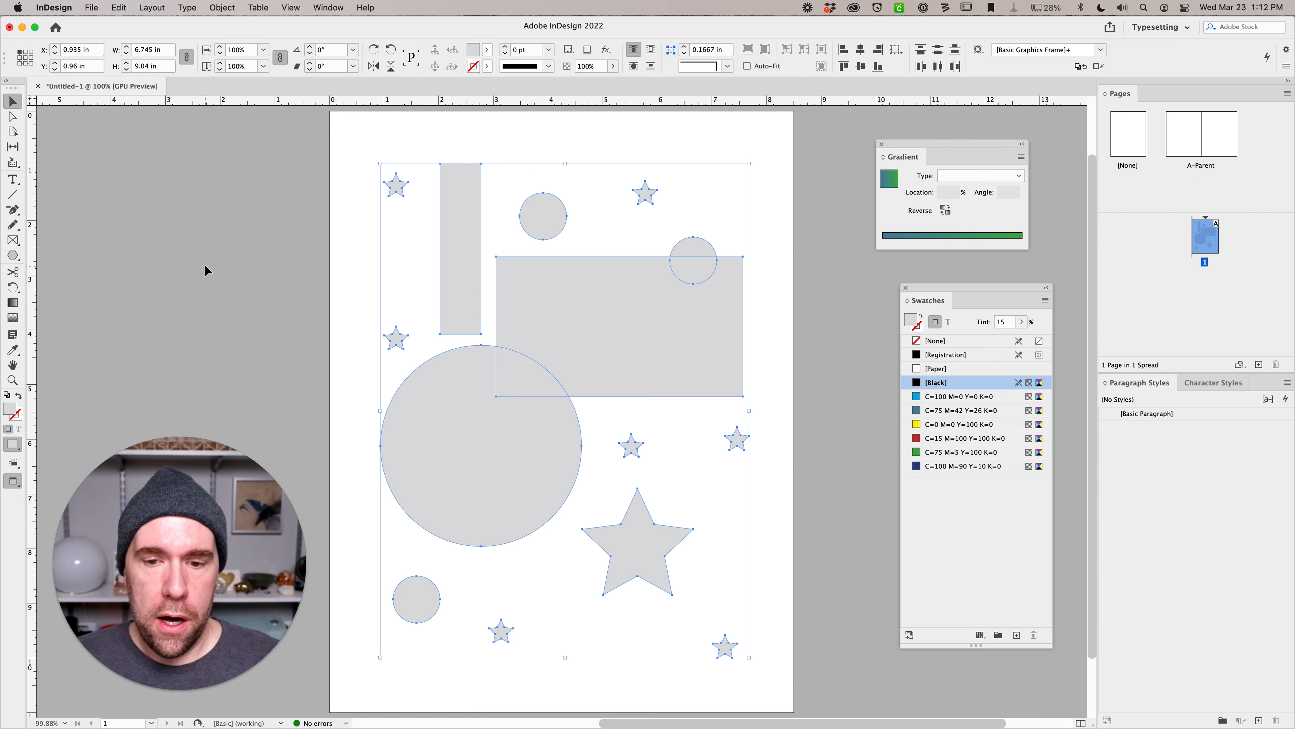
{"action": "left_click", "coordinate": [892, 182]}
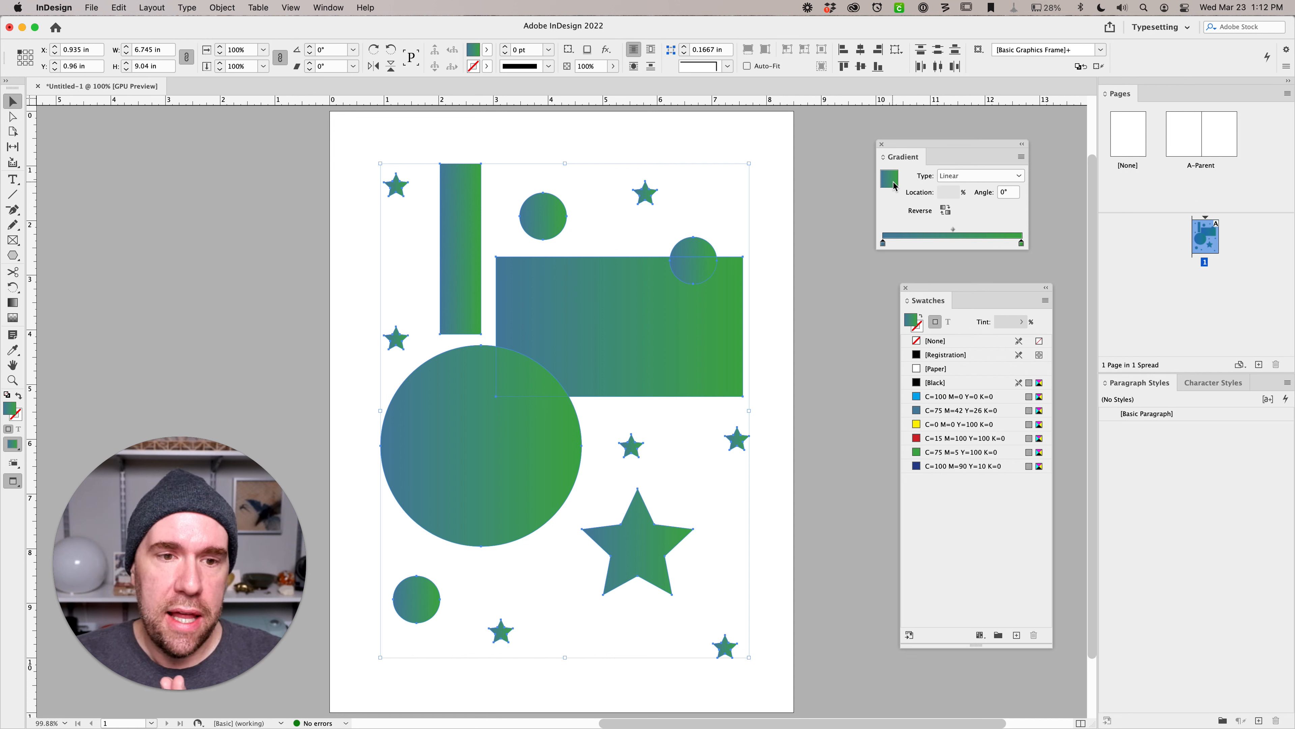
{"action": "left_click", "coordinate": [838, 225]}
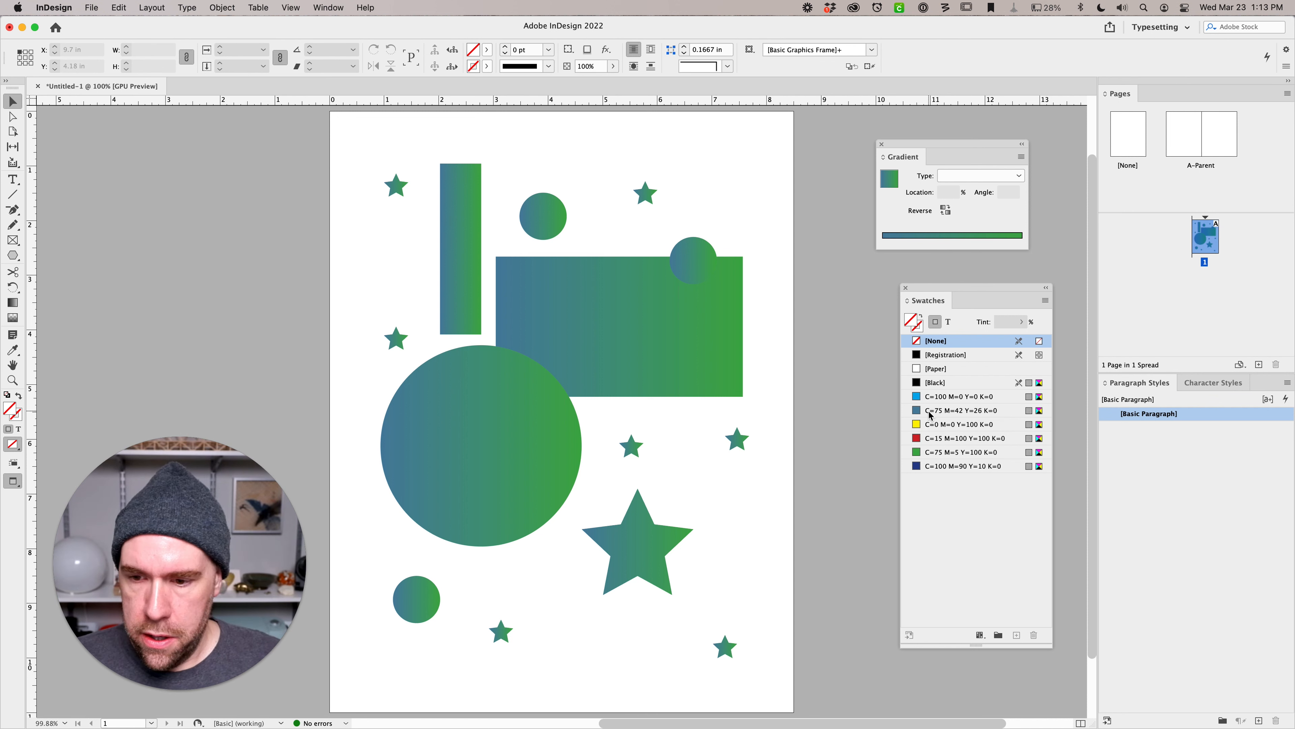
Redefine the C=75 M=5 Y=100 K=0 green swatch as C=14 M=32 Y=56 K=0.
{"action": "double_click", "coordinate": [939, 452]}
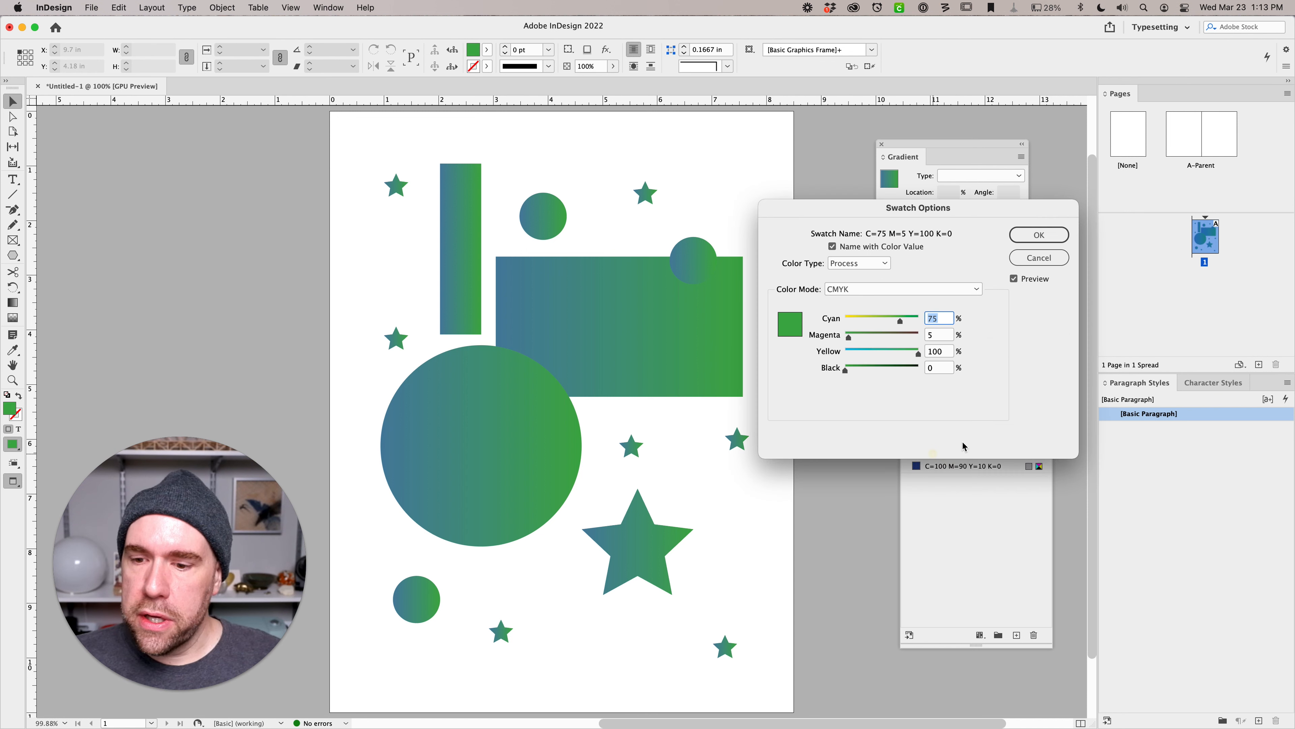
{"action": "left_click_drag", "start_coordinate": [887, 221], "coordinate": [947, 203]}
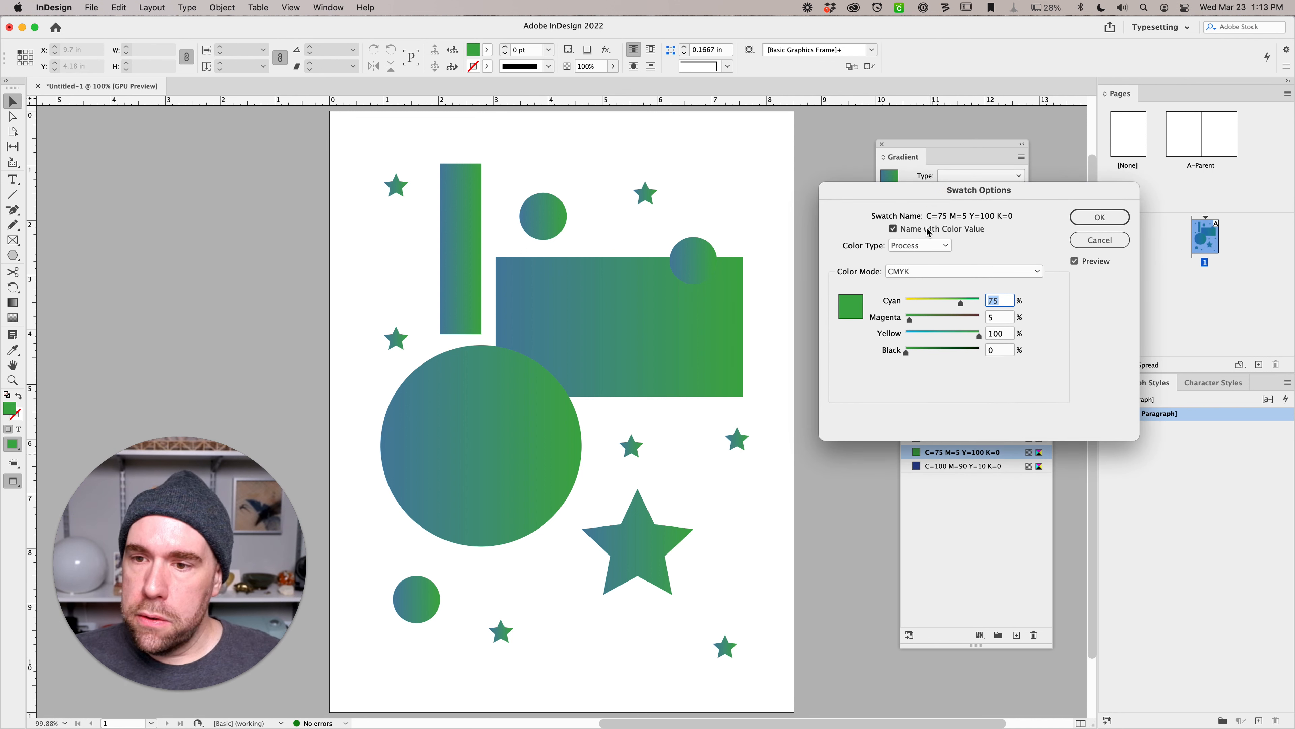
{"action": "left_click", "coordinate": [931, 303]}
{"action": "left_click", "coordinate": [925, 318]}
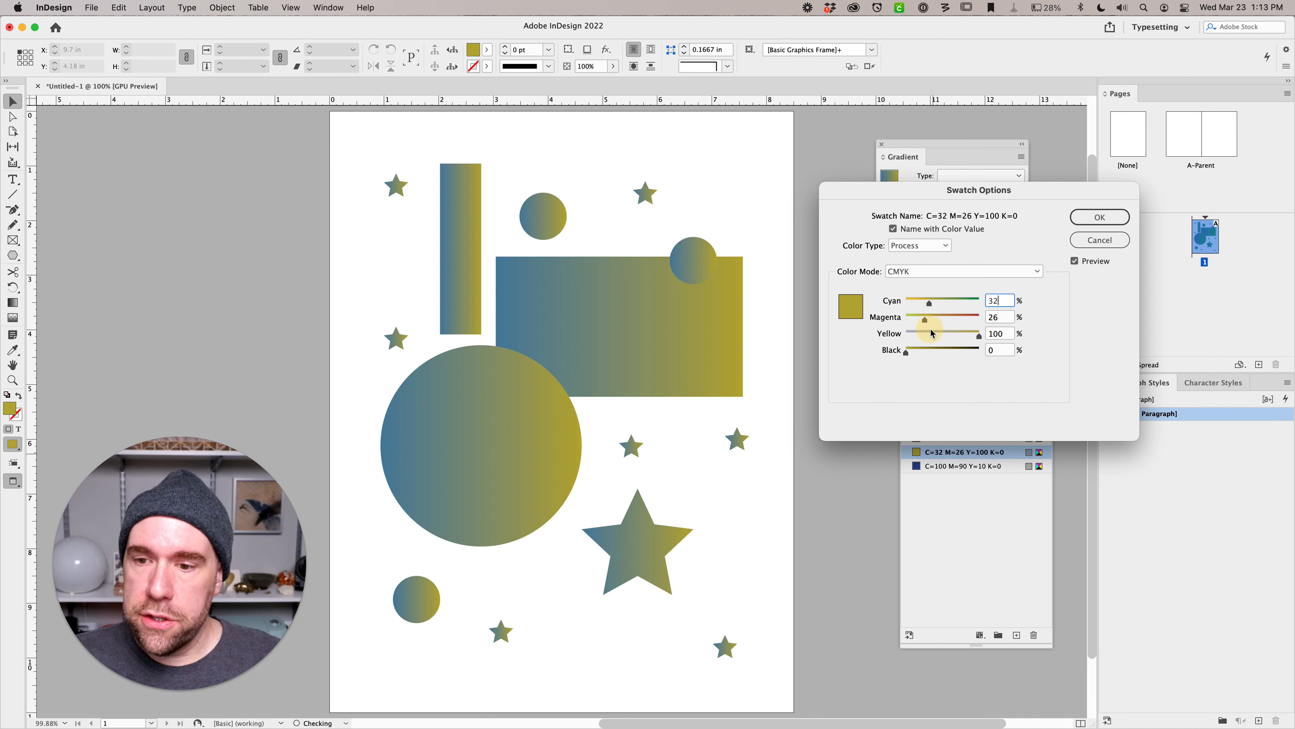
{"action": "left_click", "coordinate": [932, 332]}
{"action": "left_click", "coordinate": [945, 333]}
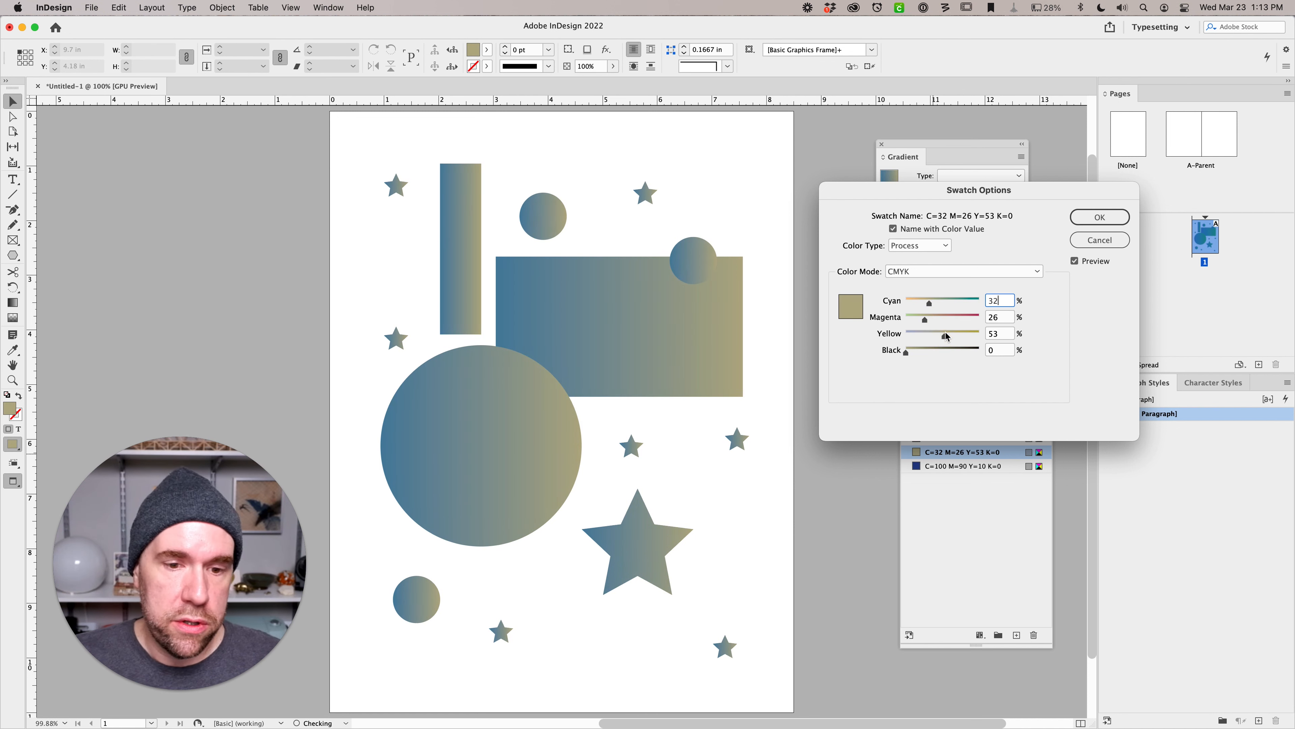
{"action": "left_click", "coordinate": [946, 332]}
{"action": "left_click", "coordinate": [928, 317]}
{"action": "left_click", "coordinate": [916, 302]}
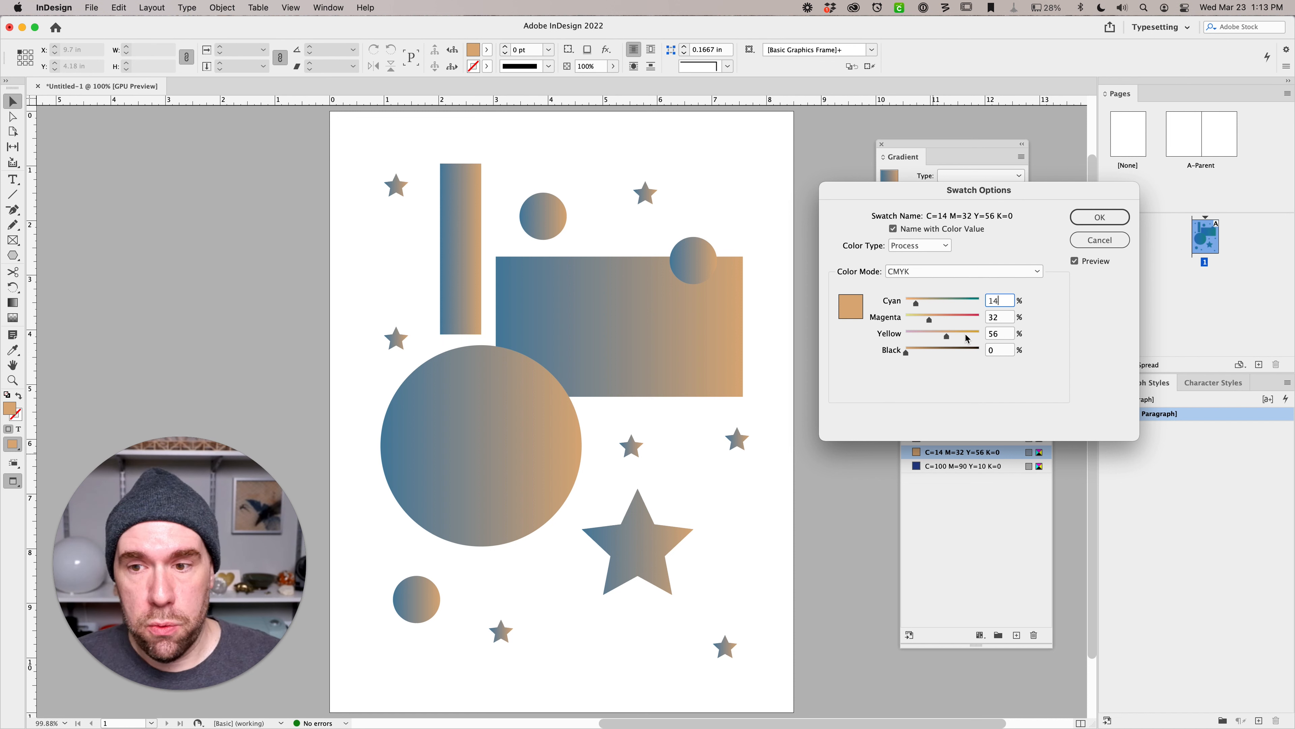
{"action": "key", "text": "Return"}
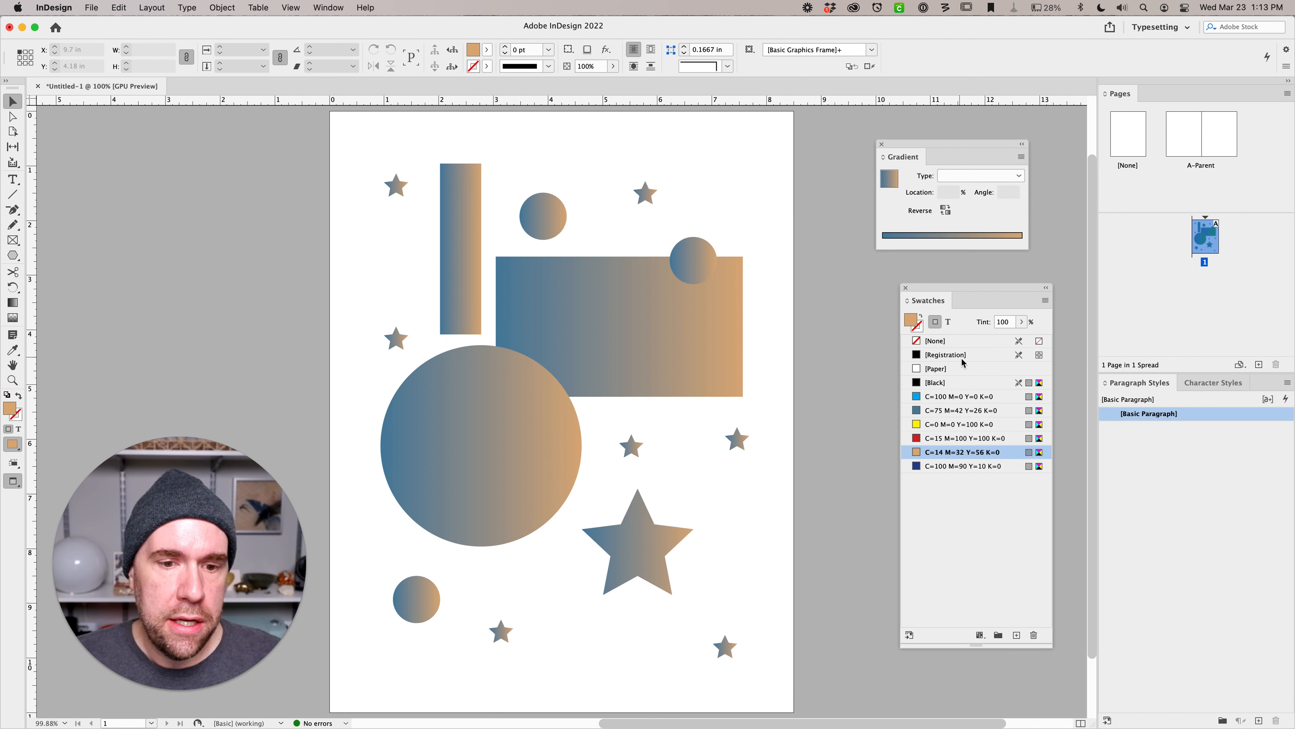